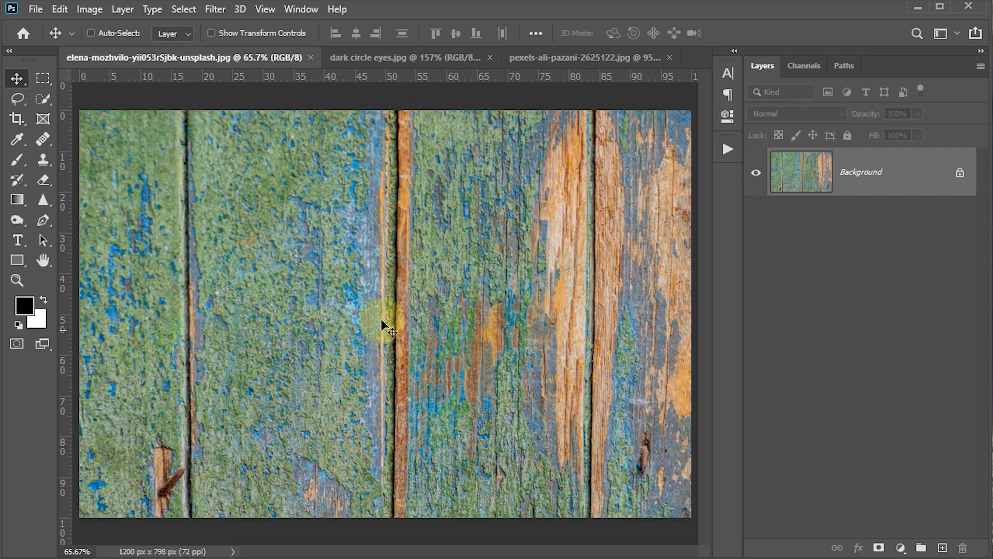
Step: Add a horizontal text layer reading "text" over the wooden plank photo
click(17, 242)
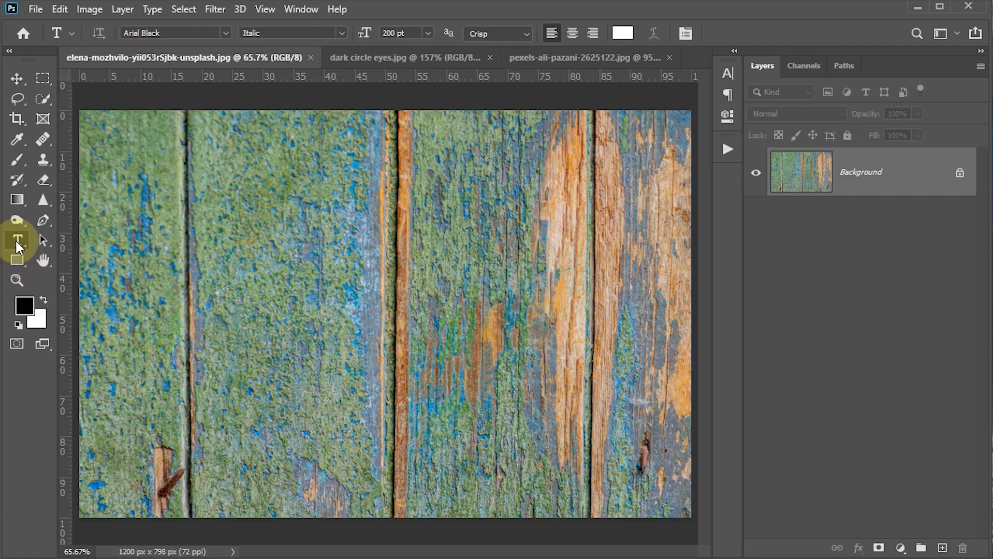
right_click(18, 247)
click(75, 243)
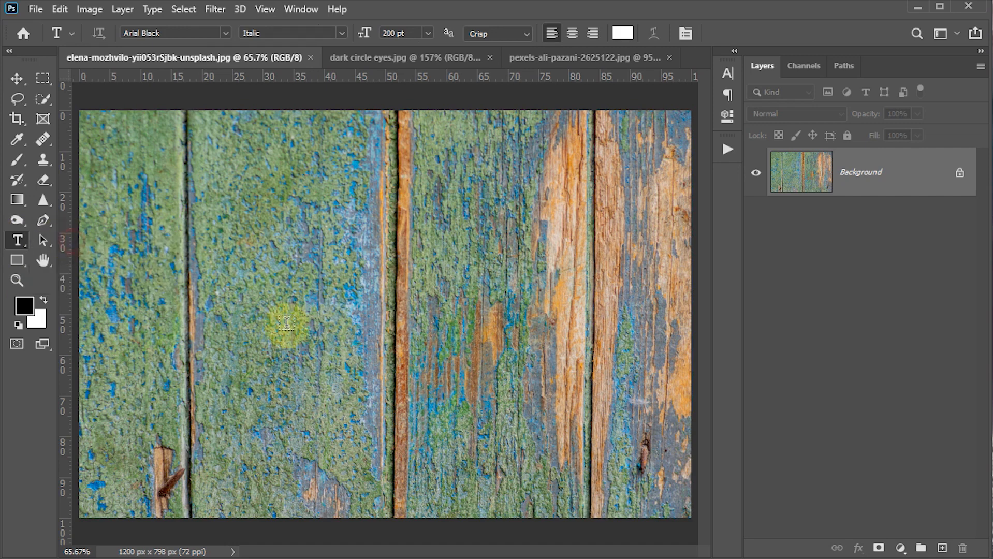
click(246, 310)
text(tex)
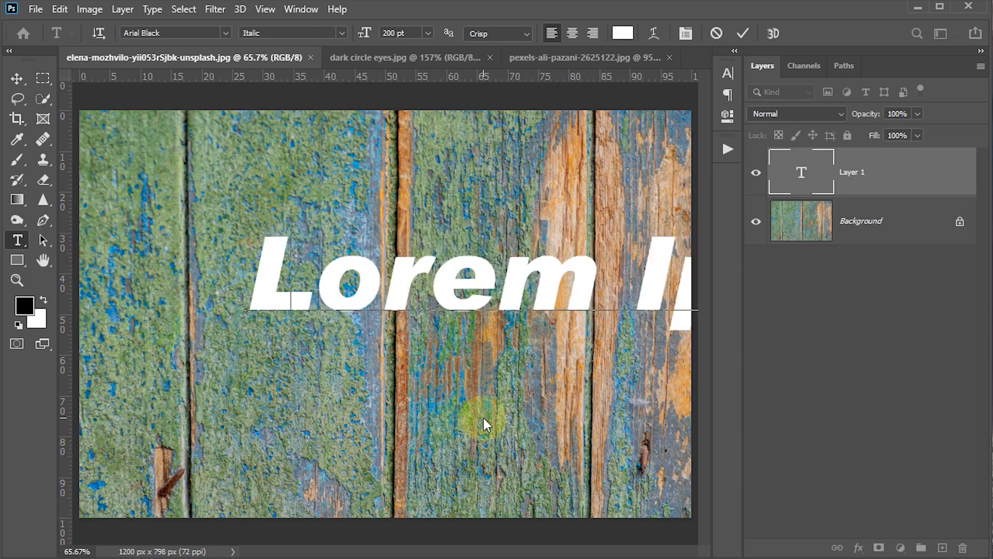
text(t)
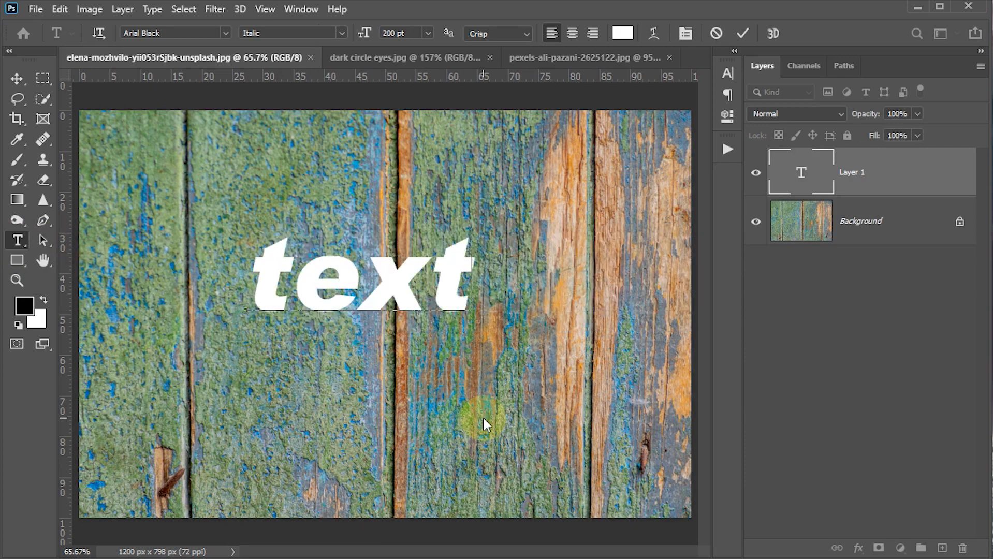
click(484, 418)
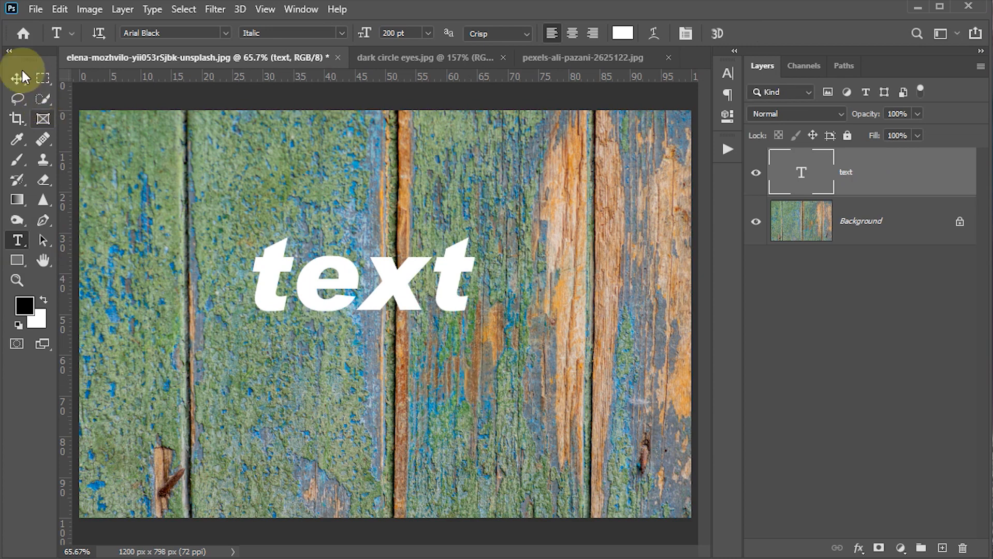
Step: Set the text layer's font size to 350 pt and turn on All Caps
click(727, 73)
click(598, 113)
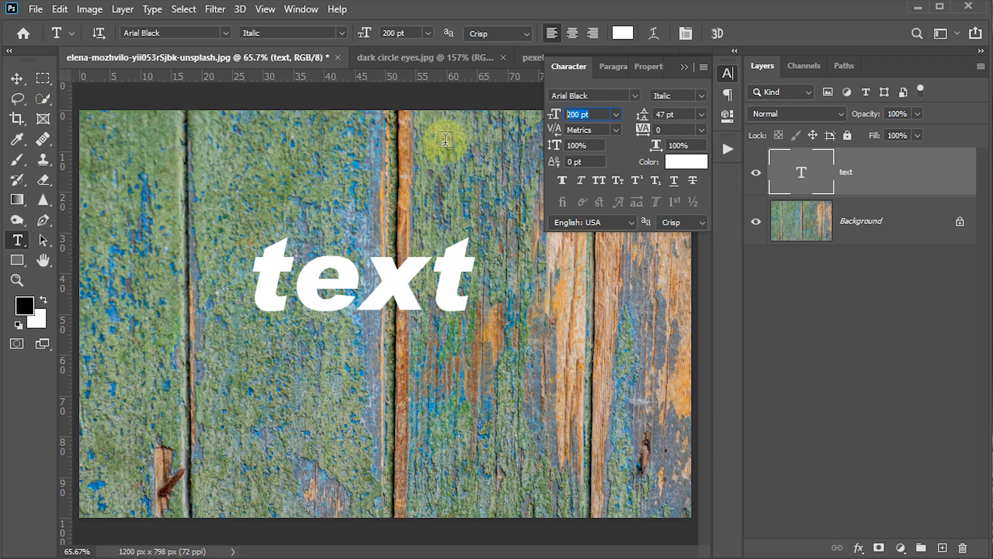
text(350)
key(Return)
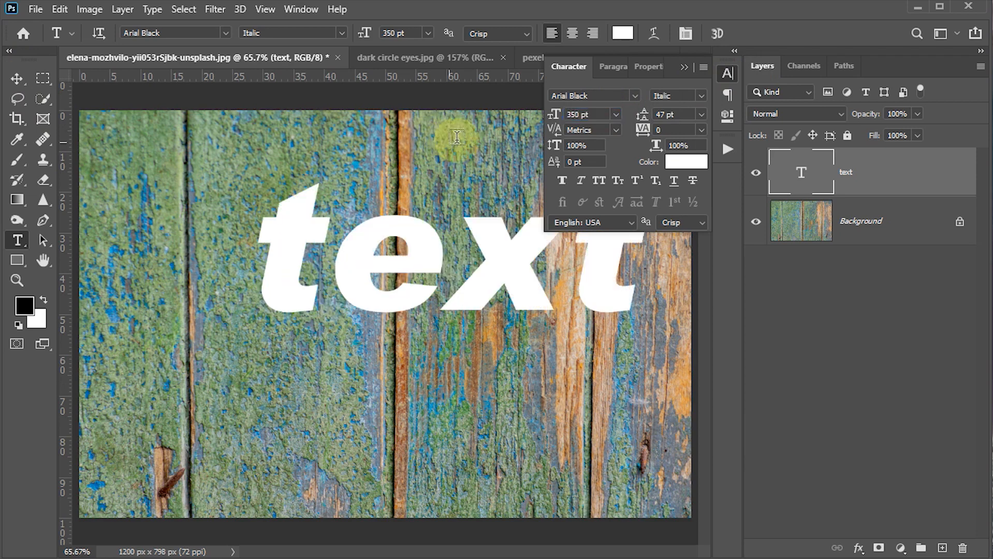
click(17, 79)
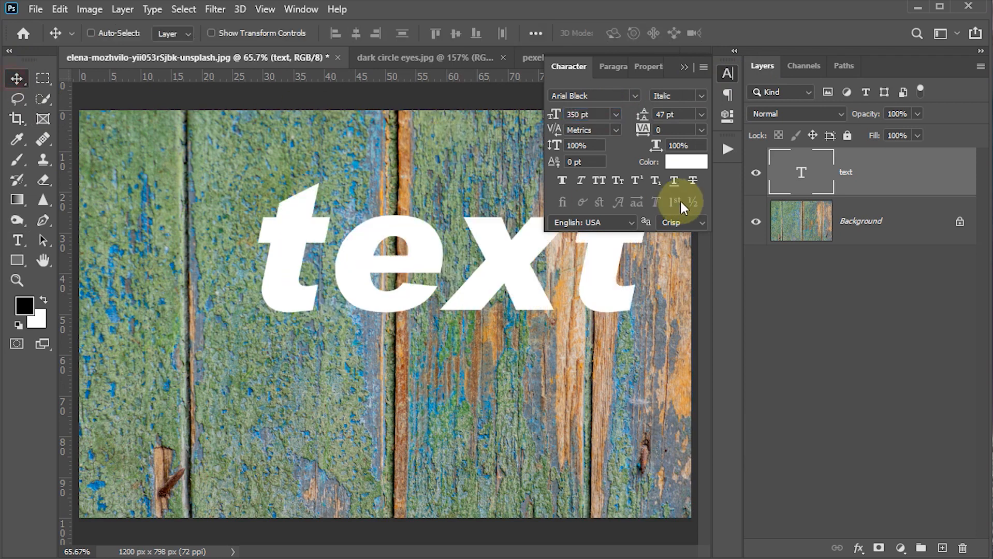
click(598, 181)
click(726, 74)
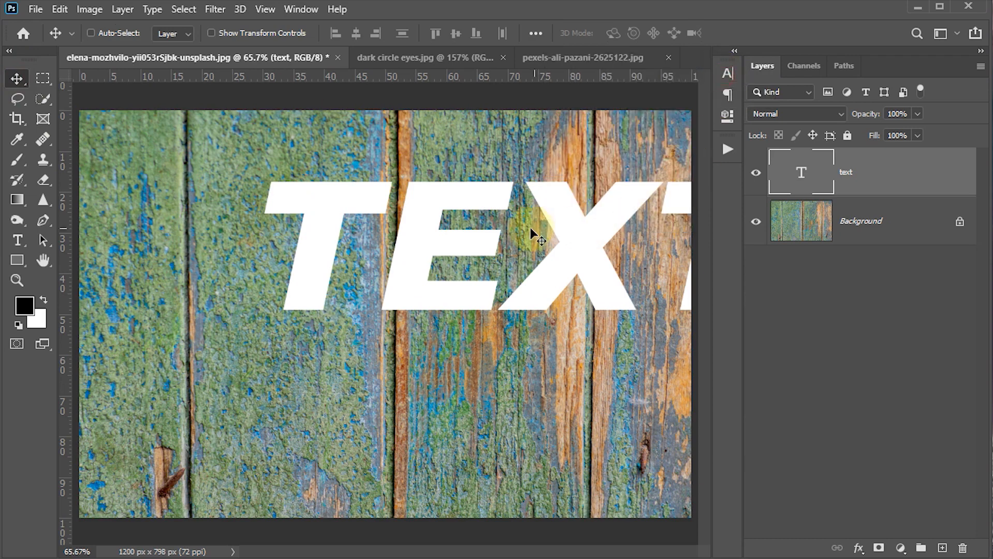
Step: Centre the text horizontally and vertically on the whole canvas, and clear the selection
key(ctrl+a)
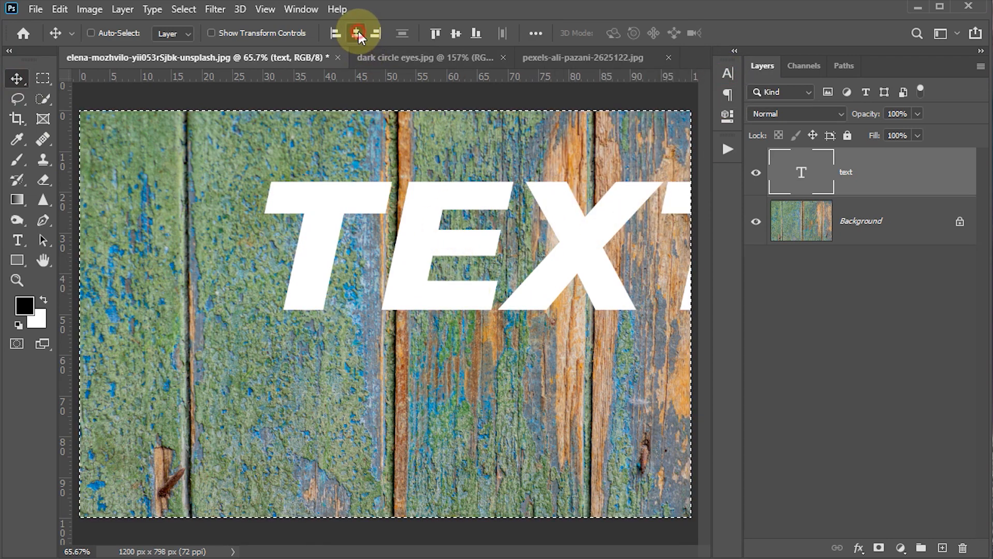
click(356, 33)
click(455, 33)
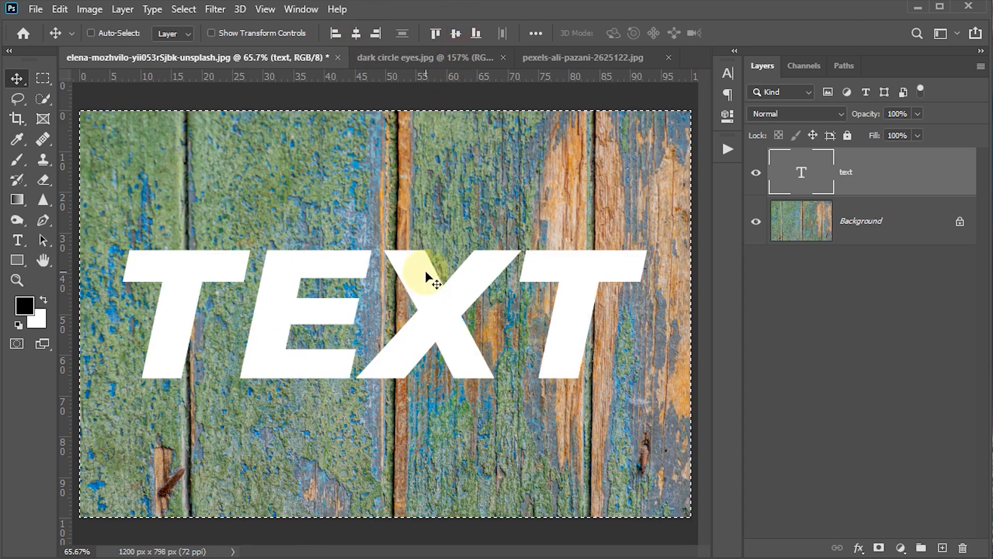
key(ctrl)
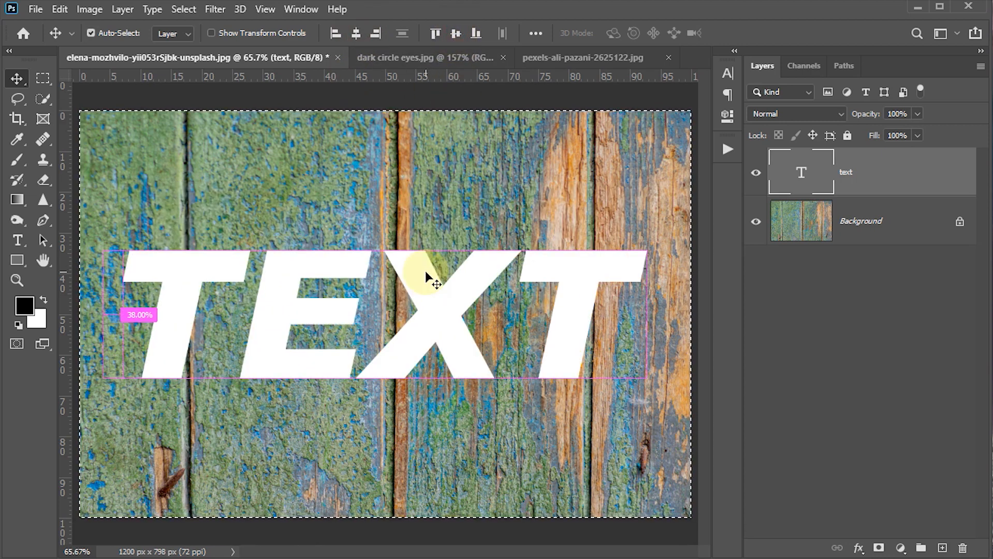
key(ctrl+d)
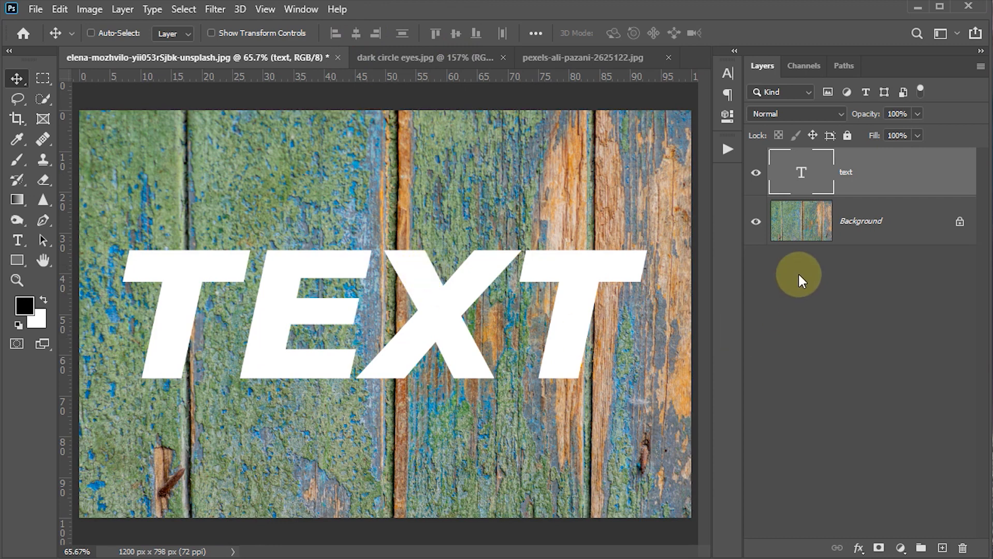
Step: Load the text layer's letter outlines as a selection and add a layer mask from it
key(ctrl)
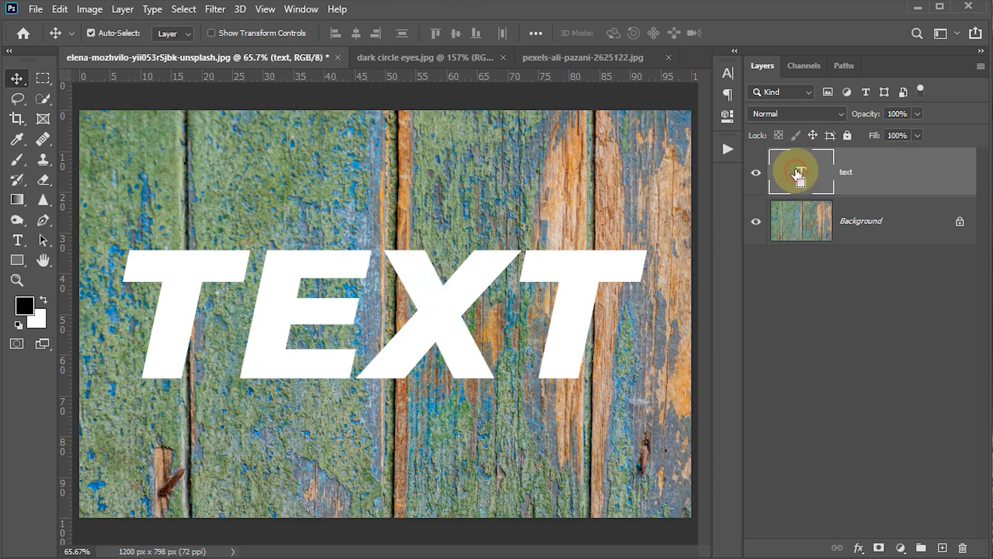
ctrl+click(798, 174)
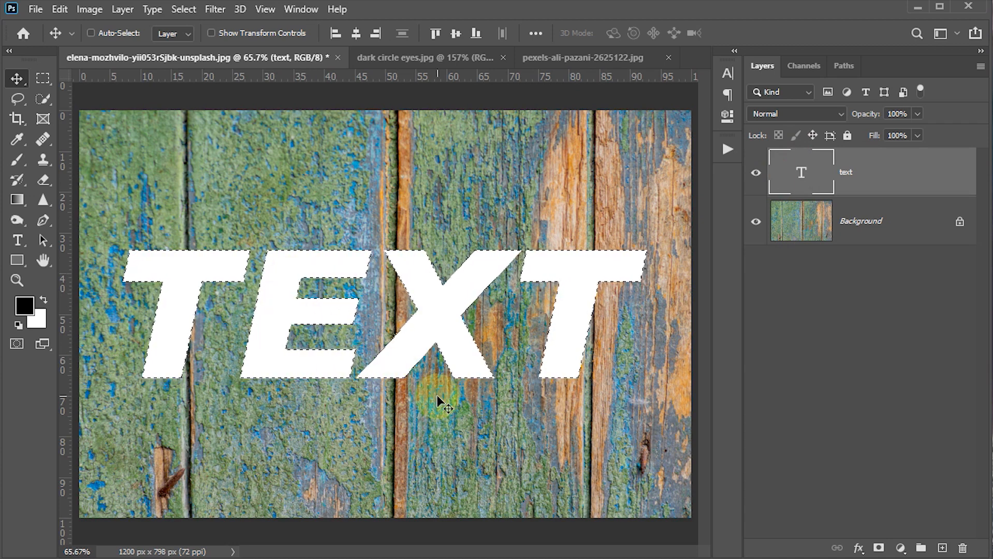
click(879, 549)
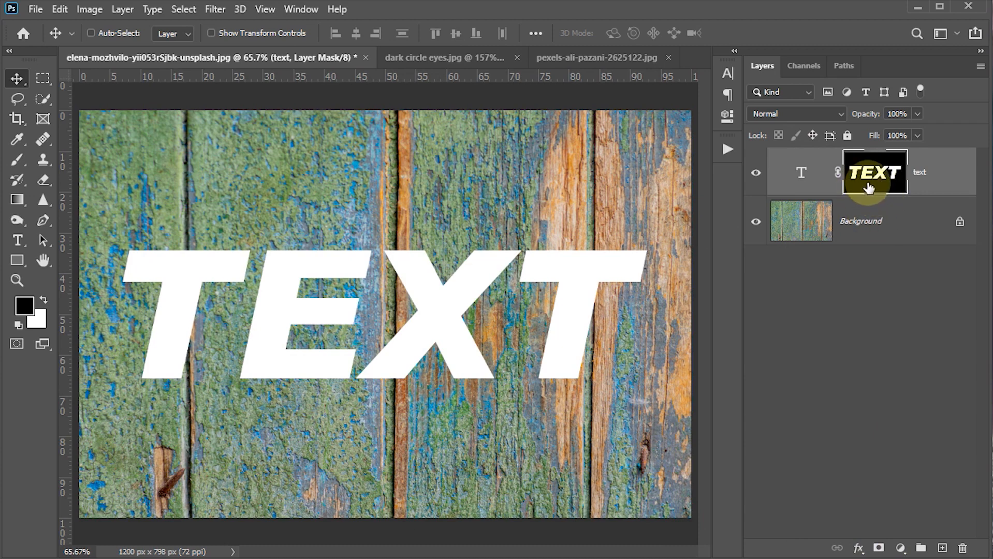
Step: Apply the Crystallize filter to the text layer's mask with a cell size of 10
click(216, 11)
mouse_move(233, 246)
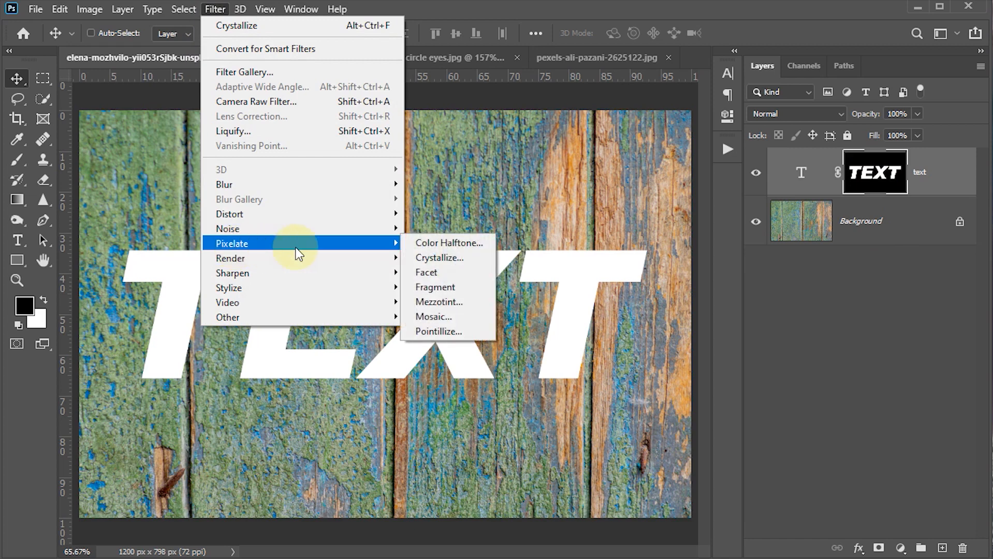
click(458, 262)
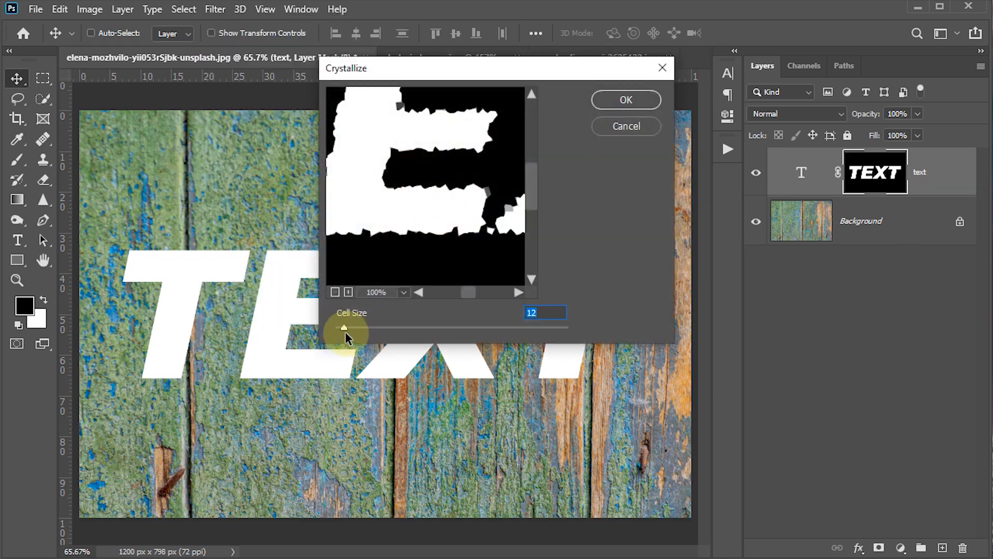
drag(348, 325, 358, 326)
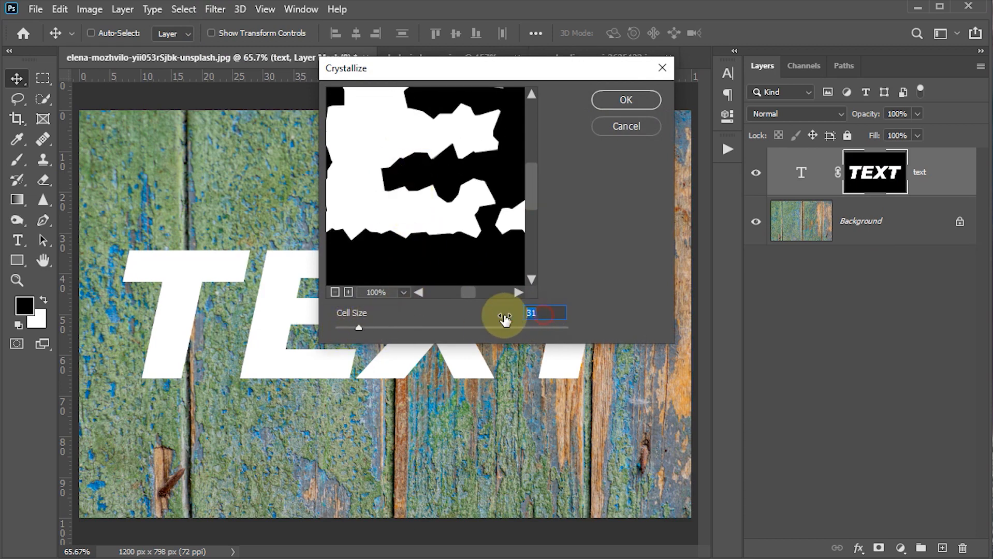
text(10)
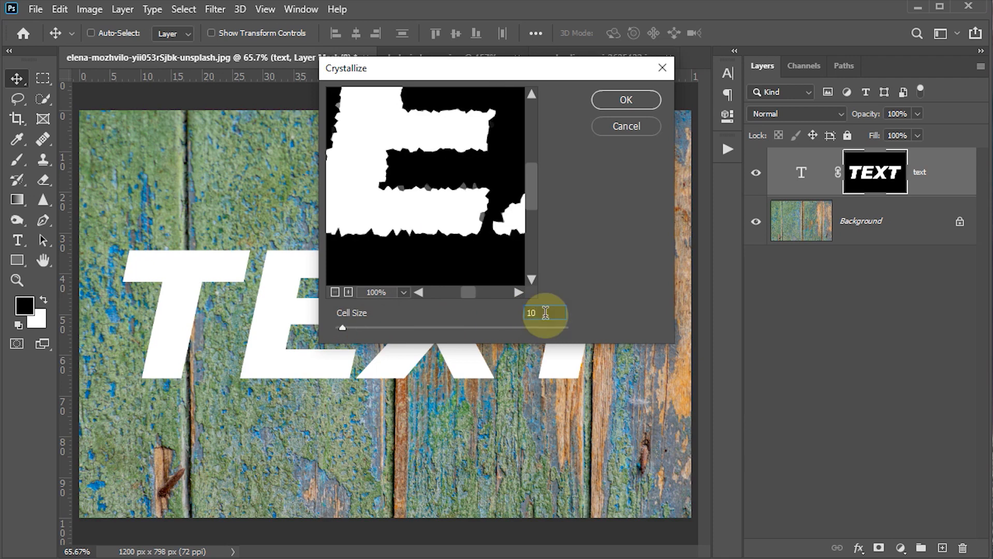
click(608, 101)
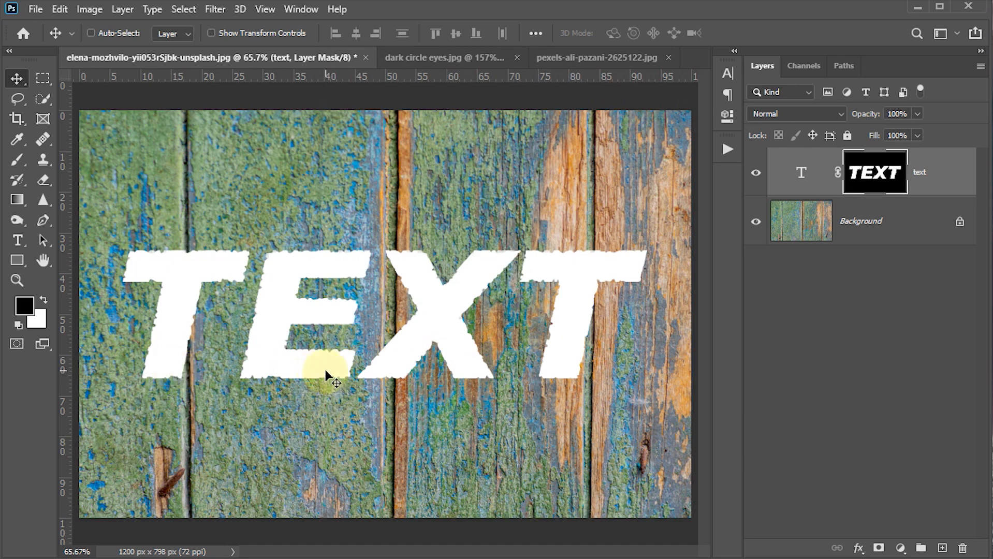
Step: Blend the text into the wood by splitting the Blend If underlying-layer dark slider to 97 / 125 in the layer style
double_click(957, 178)
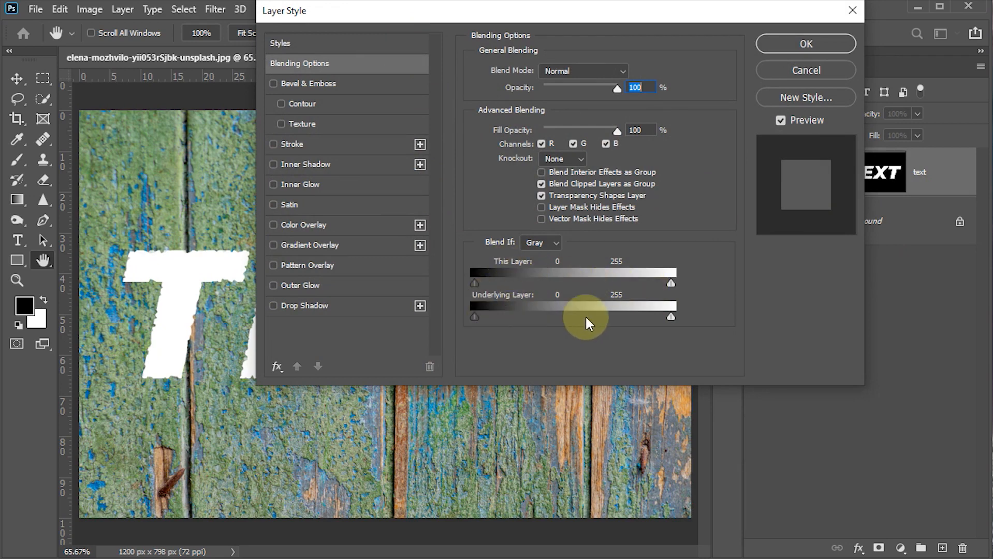
drag(428, 18, 647, 8)
click(694, 297)
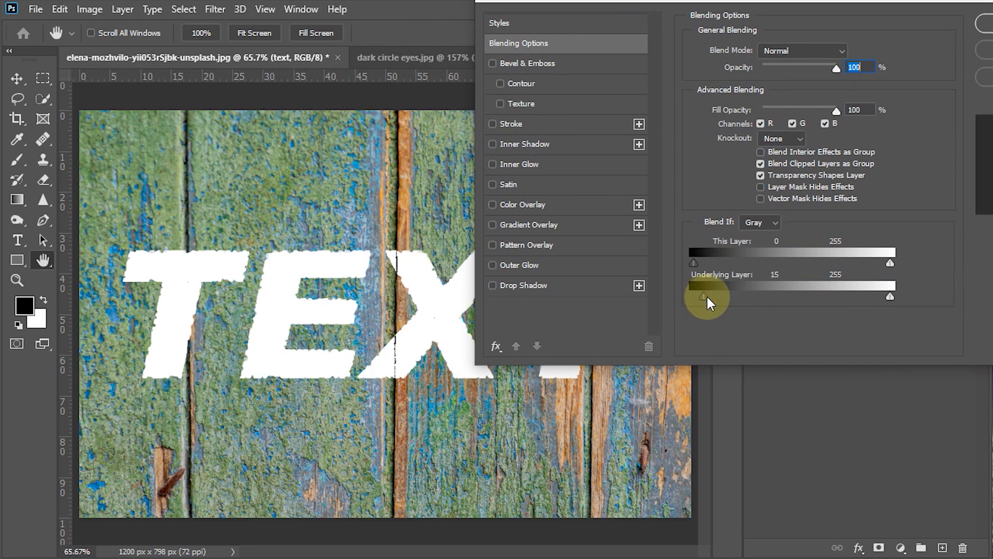
drag(715, 297, 737, 299)
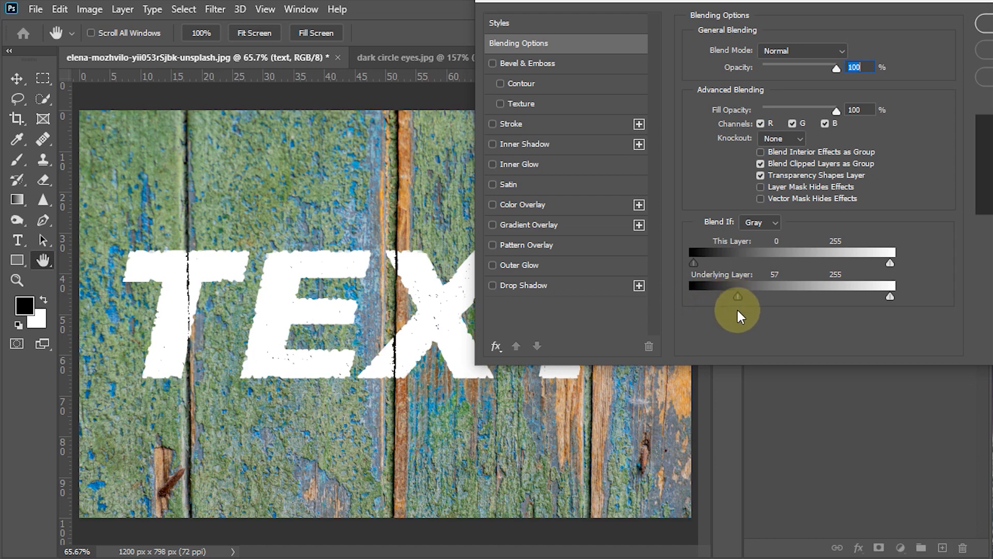
drag(739, 296, 780, 296)
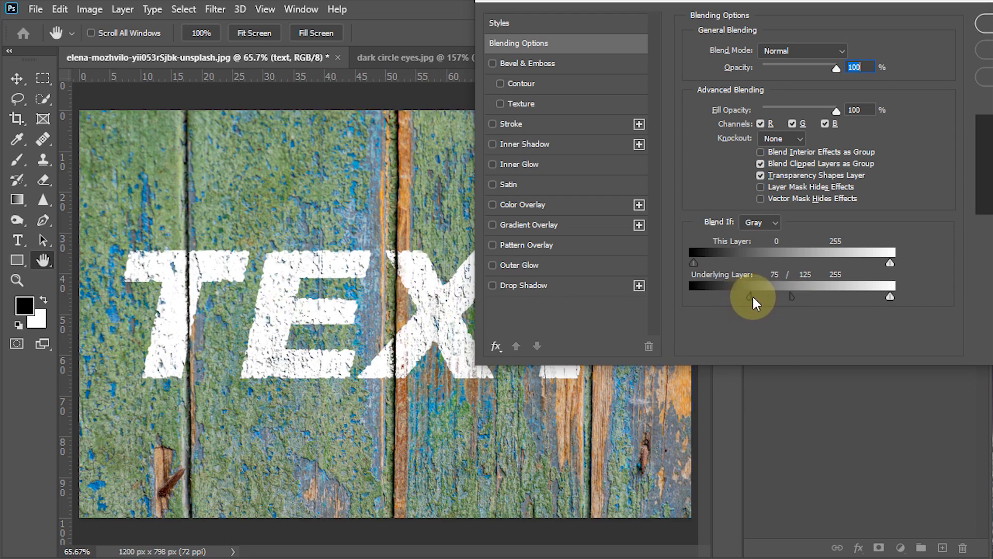
drag(768, 298, 759, 300)
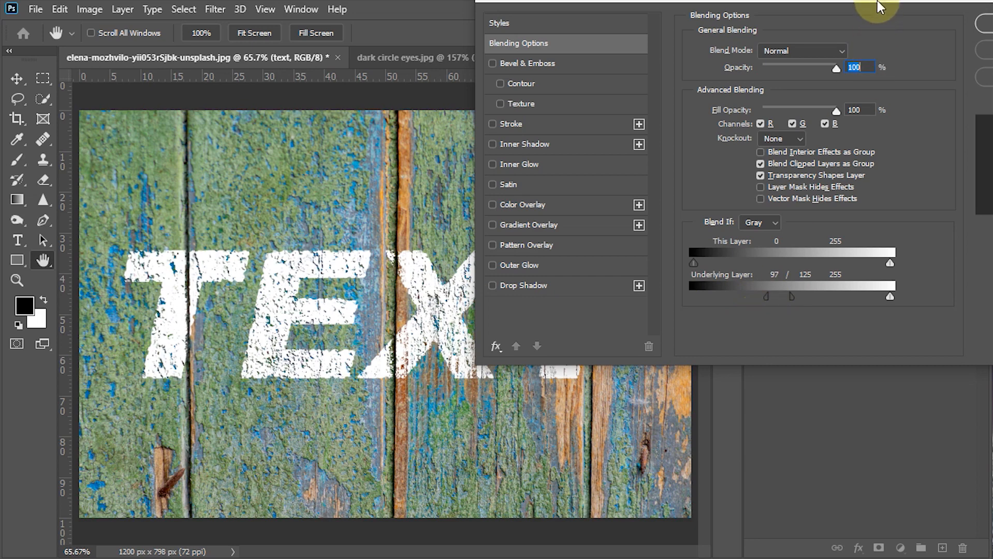
drag(881, 4, 719, 23)
click(859, 47)
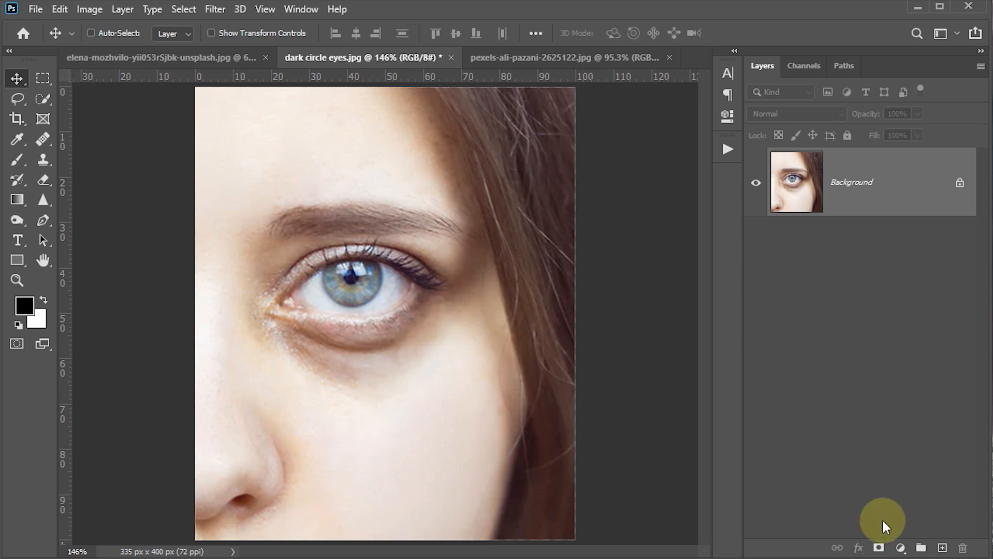
Step: Create a new empty layer above the eye photo and set the Brush tool's flow to 20%
click(940, 548)
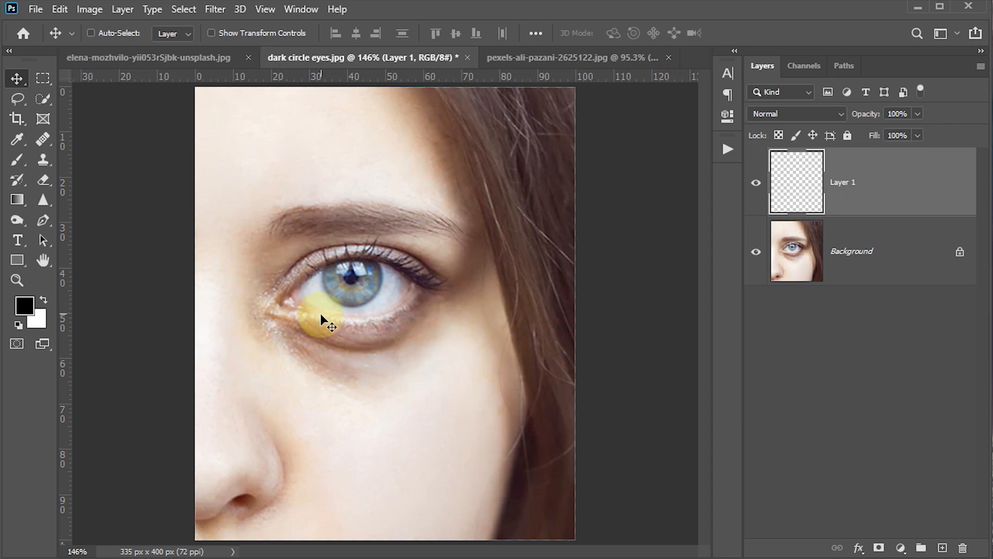
key(b)
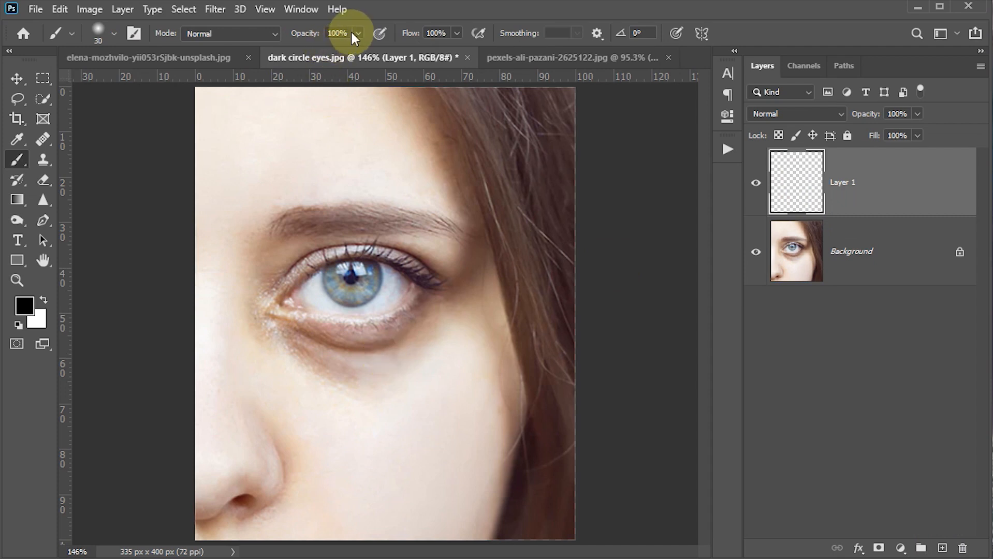
click(447, 33)
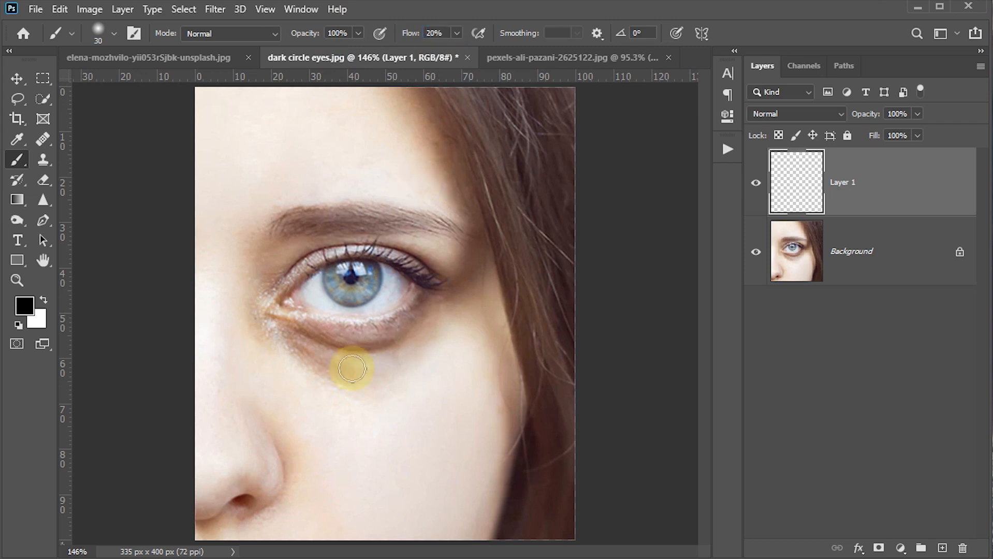
Step: Sample the light skin tone below the eye and paint it over the dark circle on Layer 1
scroll(349, 376, up, 5)
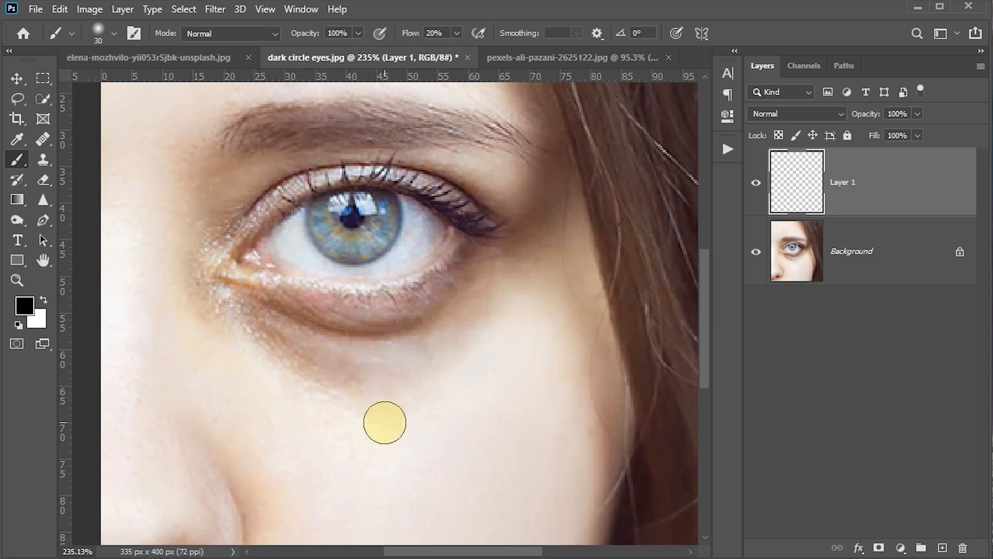
key(alt)
alt+click(343, 414)
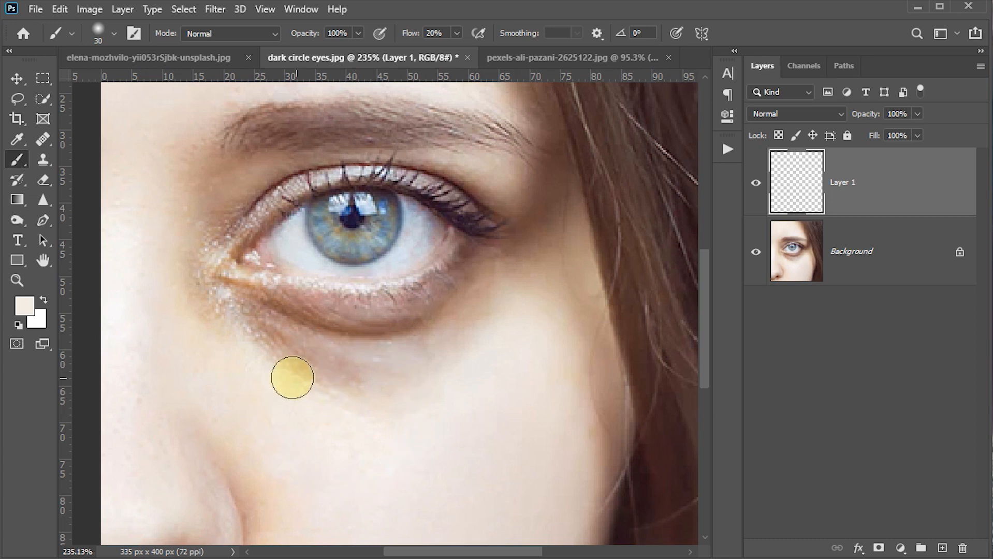
mouse_move(304, 379)
mouse_down()
mouse_move(393, 385)
mouse_move(316, 390)
mouse_move(415, 396)
mouse_move(388, 399)
mouse_move(467, 351)
mouse_move(333, 378)
mouse_move(360, 379)
mouse_move(290, 369)
mouse_move(285, 356)
mouse_move(252, 343)
mouse_move(413, 370)
mouse_move(304, 364)
mouse_move(394, 368)
mouse_up()
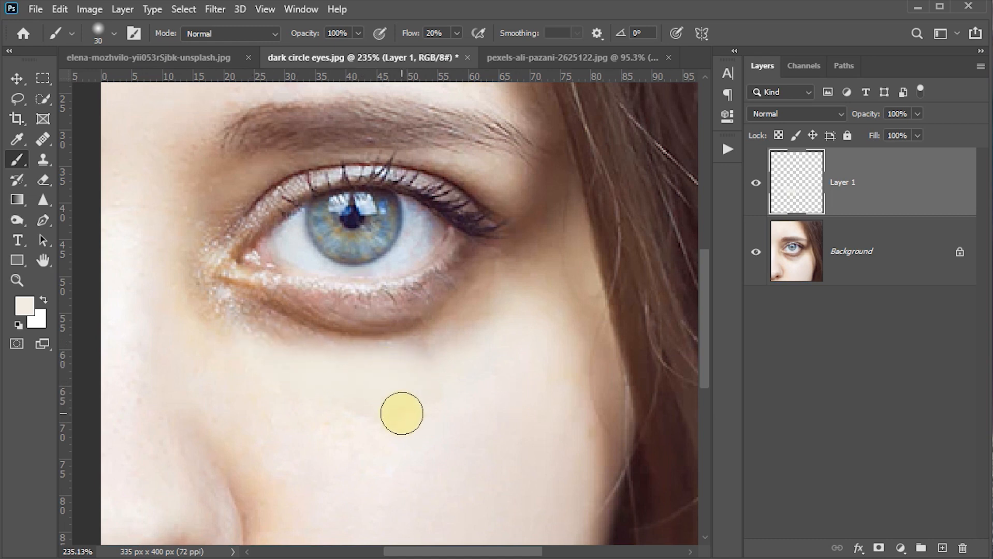
Step: Enlarge the brush to 45 px, resample the skin beneath the eye and paint further over the remaining dark circle
key(bracketright)
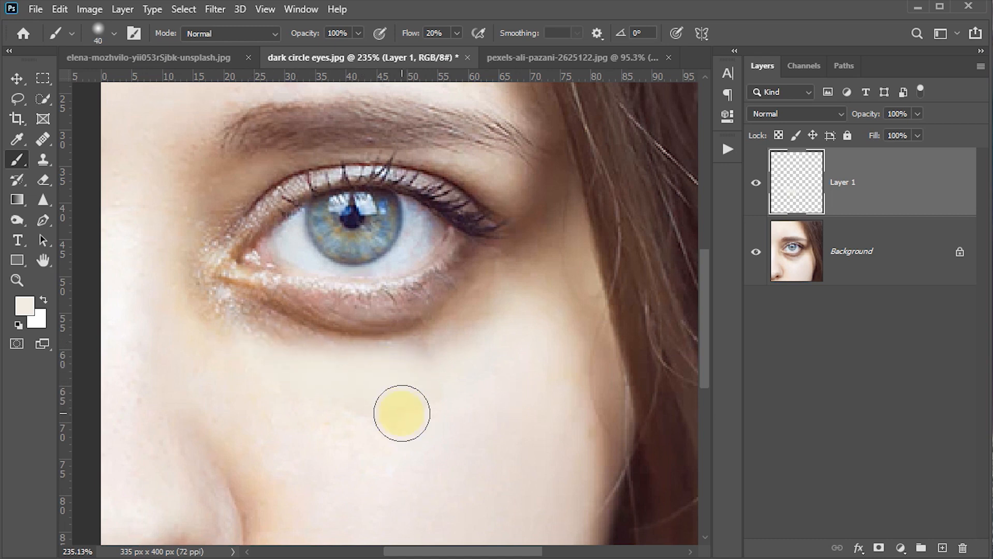
key(bracketright)
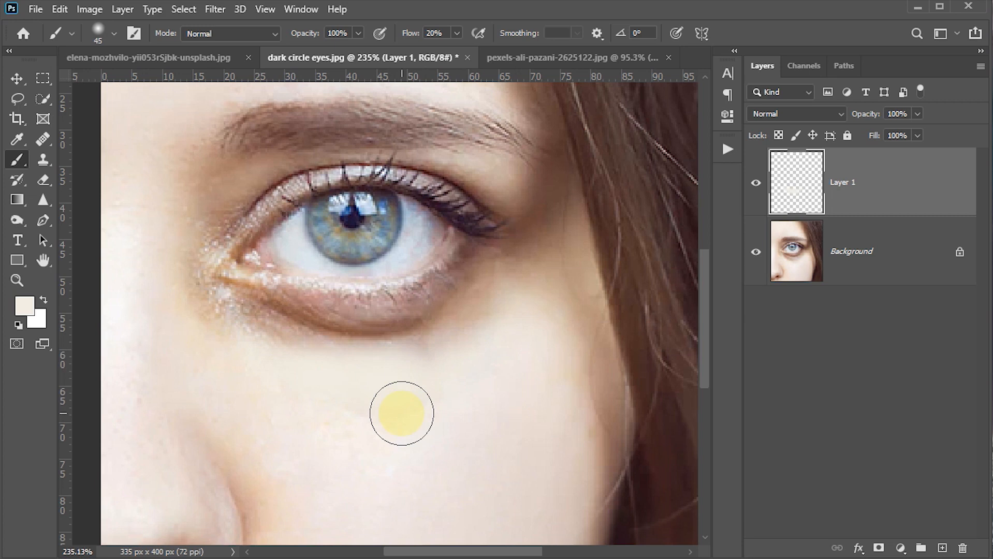
click(303, 376)
mouse_move(302, 377)
mouse_down()
mouse_move(206, 323)
mouse_move(242, 341)
mouse_move(221, 327)
mouse_move(326, 347)
mouse_move(457, 342)
mouse_move(389, 354)
mouse_move(345, 405)
mouse_move(396, 410)
mouse_up()
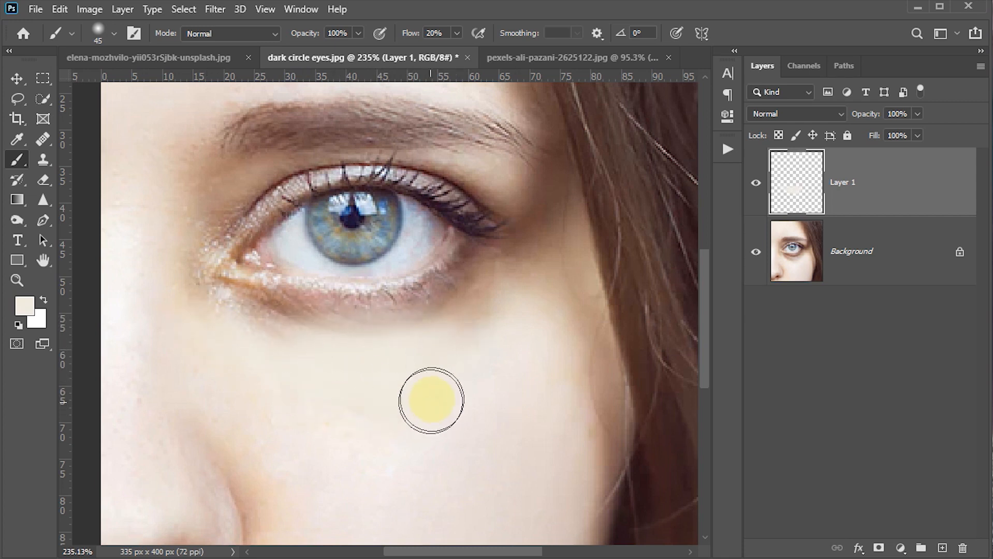
Step: Set the brush flow to 10% and paint resampled skin tones over the shadow directly under the lower eyelid
click(442, 31)
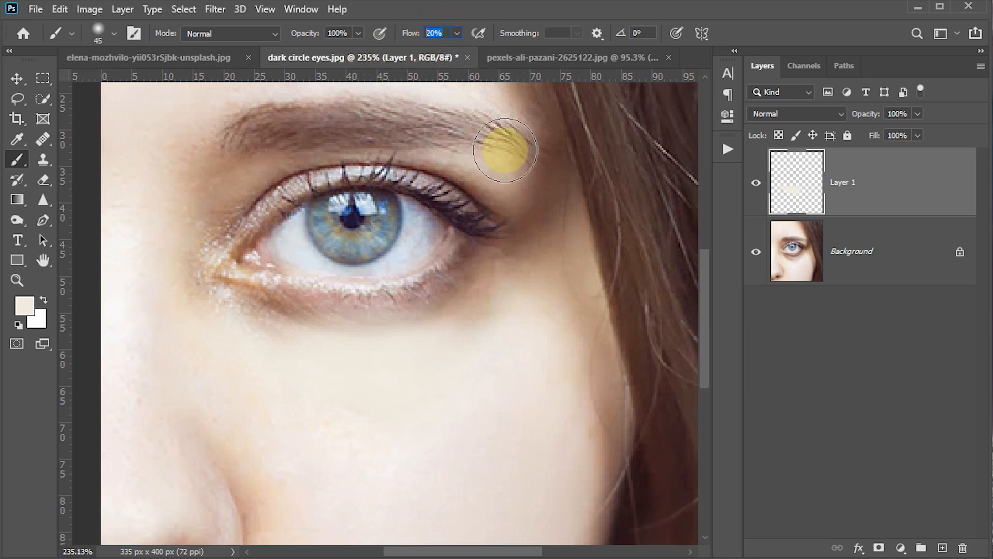
text(10)
key(Return)
alt+click(321, 370)
mouse_move(240, 330)
mouse_down()
mouse_move(273, 338)
mouse_move(224, 318)
mouse_move(251, 332)
mouse_move(330, 339)
mouse_move(271, 320)
mouse_up()
alt+click(287, 378)
mouse_move(366, 346)
mouse_down()
mouse_move(487, 302)
mouse_move(457, 324)
mouse_move(475, 292)
mouse_move(500, 282)
mouse_move(491, 272)
mouse_move(452, 303)
mouse_move(447, 370)
mouse_move(444, 339)
mouse_up()
alt+click(432, 383)
alt+click(438, 342)
alt+click(448, 370)
alt+click(414, 357)
alt+click(375, 345)
mouse_move(308, 326)
mouse_down()
mouse_move(272, 324)
mouse_move(362, 324)
mouse_up()
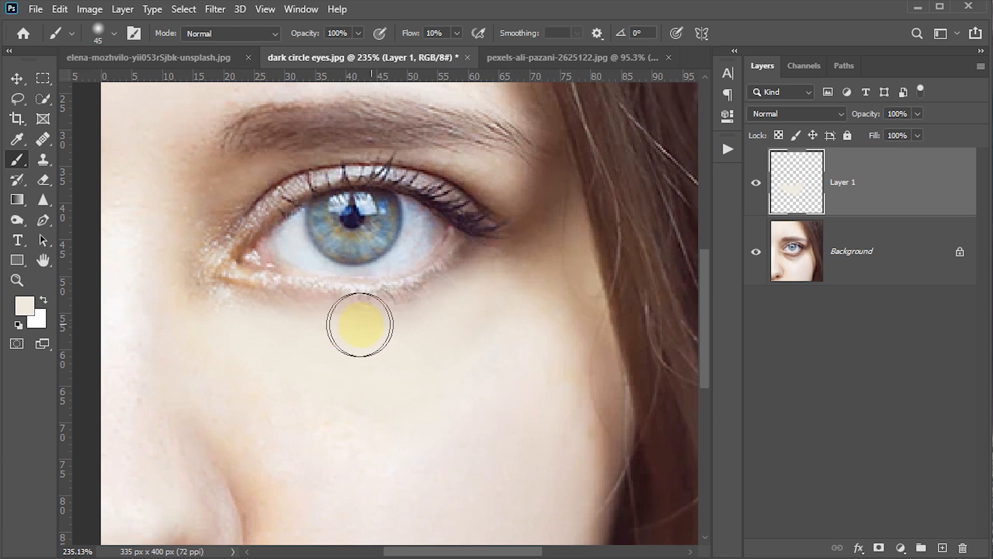
Step: Blend the inner and outer corners of the under-eye area with repeated skin-tone sampling and soft brush strokes
alt+click(327, 349)
mouse_move(236, 318)
mouse_down()
mouse_move(211, 306)
mouse_move(197, 275)
mouse_up()
alt+click(242, 338)
alt+click(323, 388)
drag(519, 271, 487, 306)
alt+click(472, 361)
alt+click(489, 427)
drag(326, 349, 277, 353)
alt+click(378, 386)
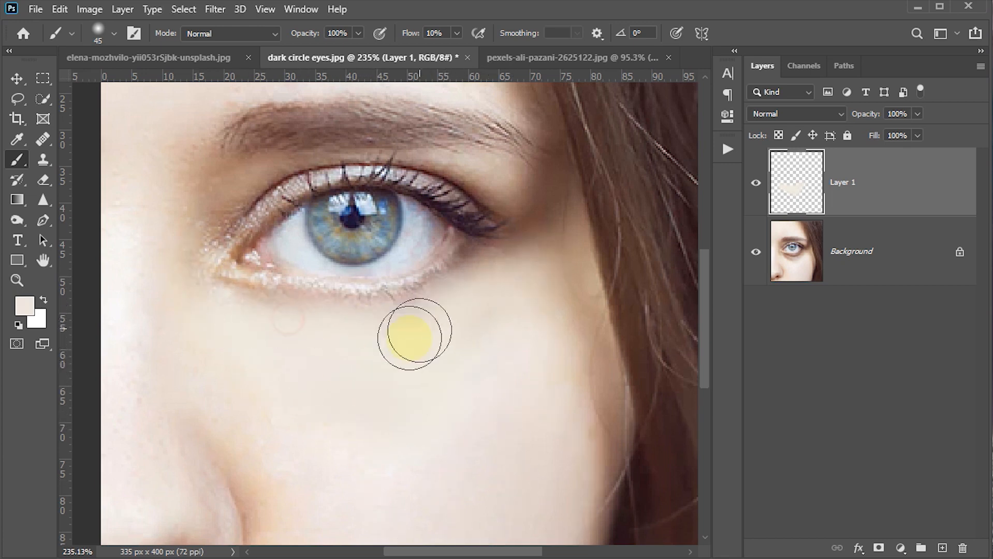
drag(244, 310, 324, 311)
alt+click(455, 335)
mouse_move(445, 291)
mouse_down()
mouse_move(465, 271)
mouse_move(461, 280)
mouse_up()
mouse_move(292, 308)
mouse_down()
mouse_move(253, 308)
mouse_move(225, 334)
mouse_up()
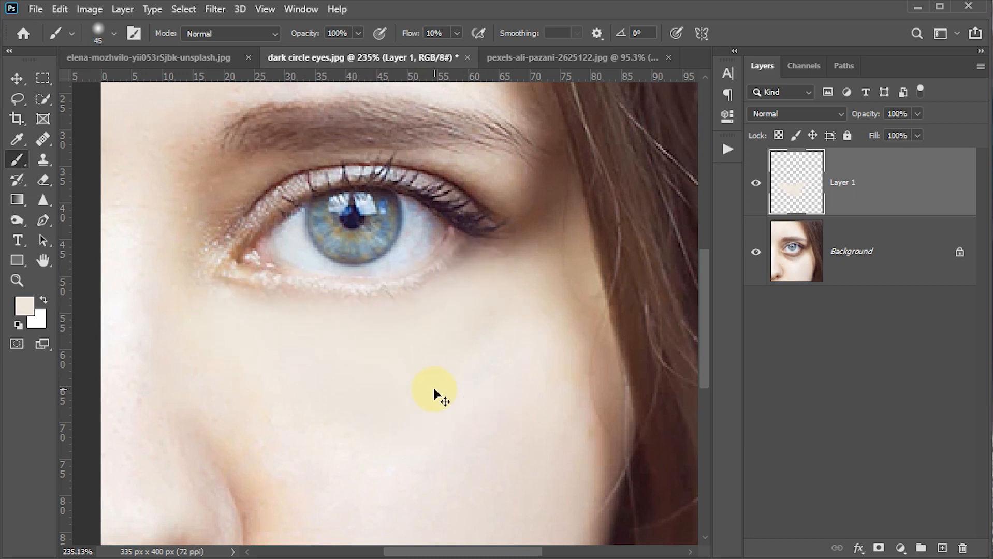
Step: Compare the eye before and after retouching by hiding and showing Layer 1
scroll(434, 396, down, 3)
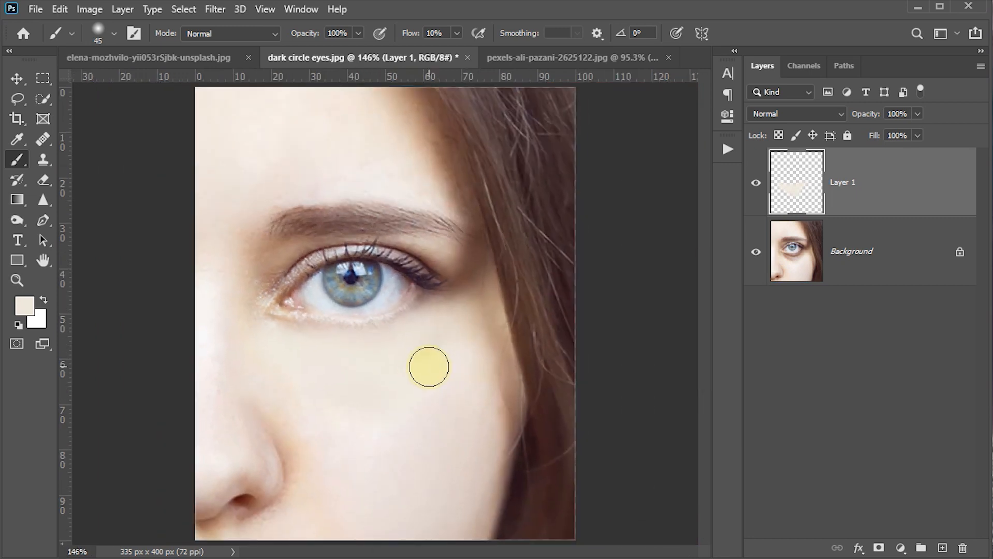
key(v)
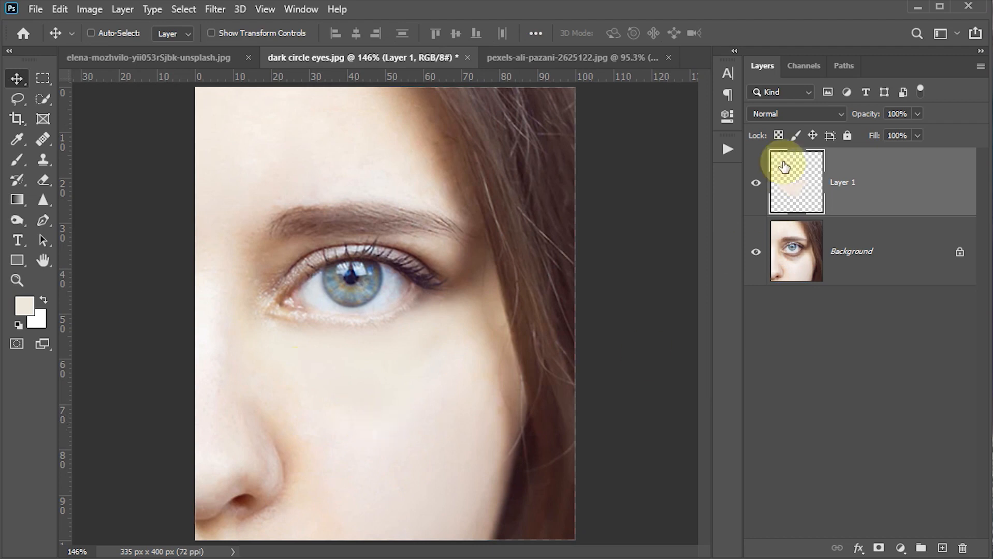
click(758, 183)
click(757, 183)
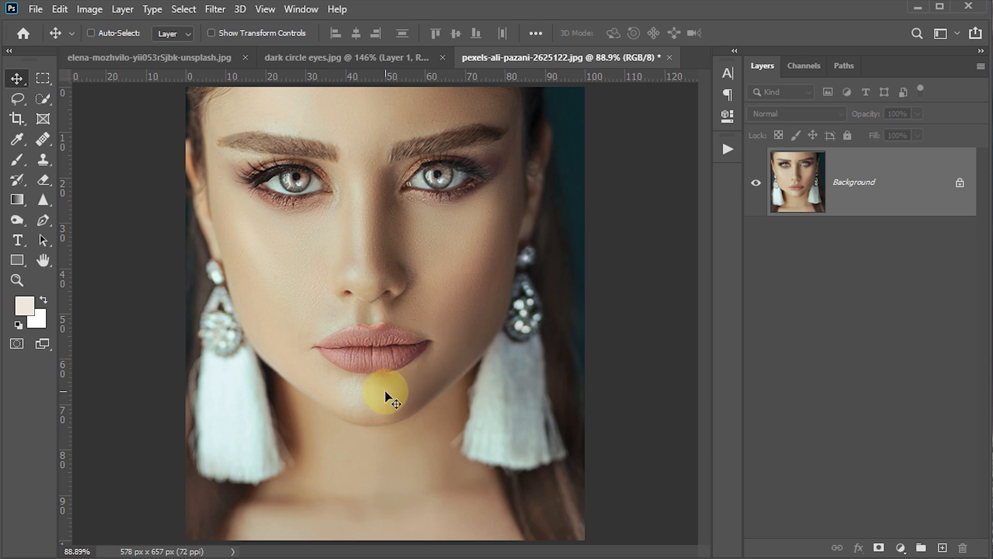
Step: Select the woman's lips in the pexels-ali-pazani-2625122.jpg portrait with the Object Selection Tool
key(z)
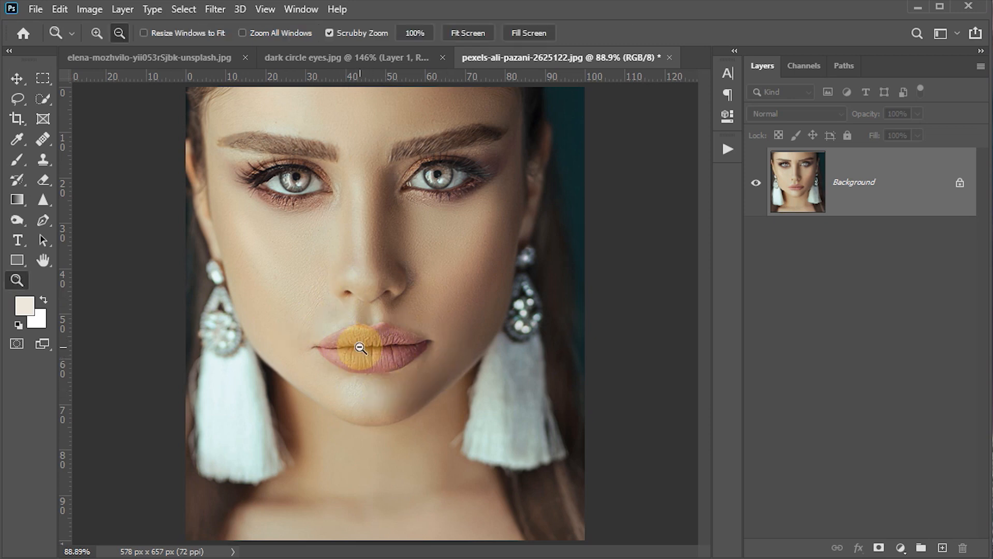
drag(360, 348, 425, 403)
drag(448, 436, 428, 349)
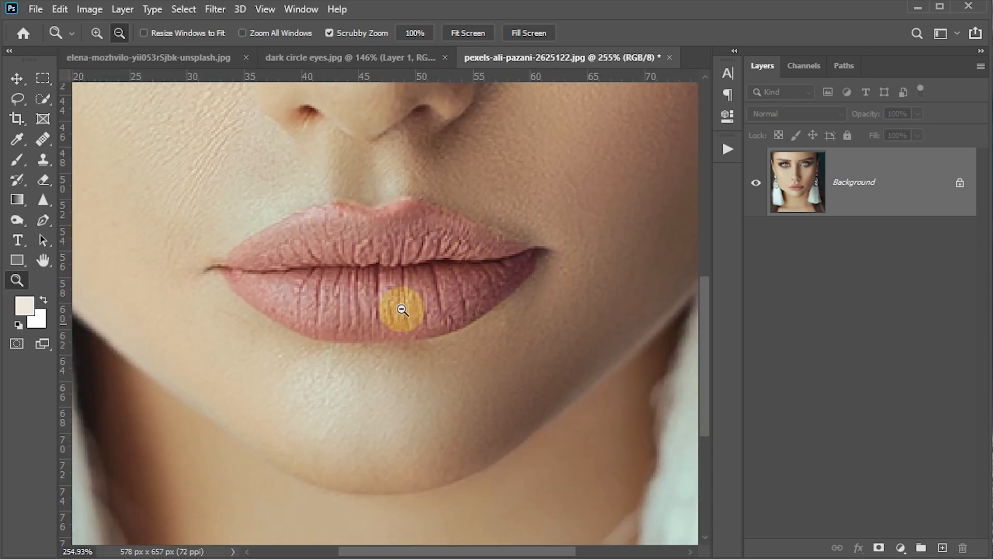
click(42, 96)
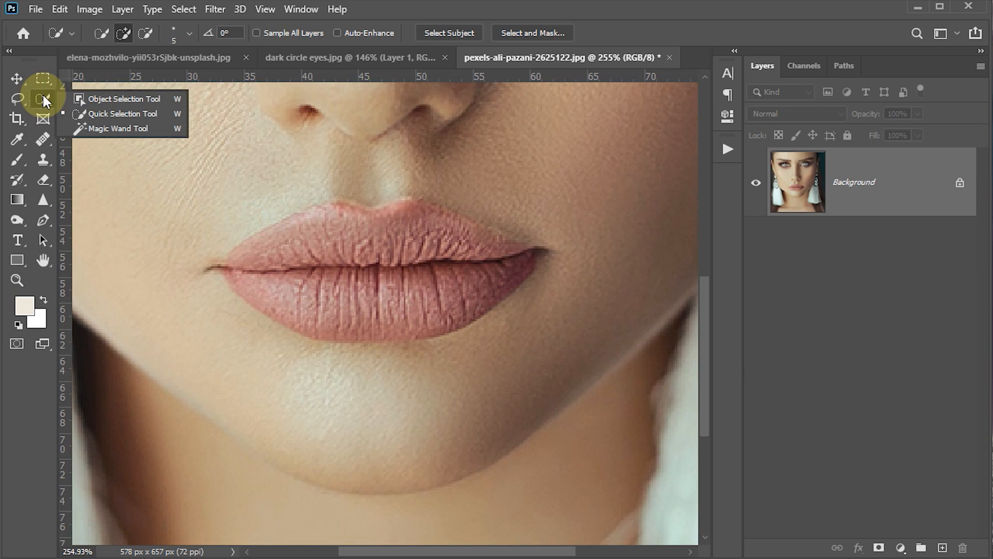
click(101, 98)
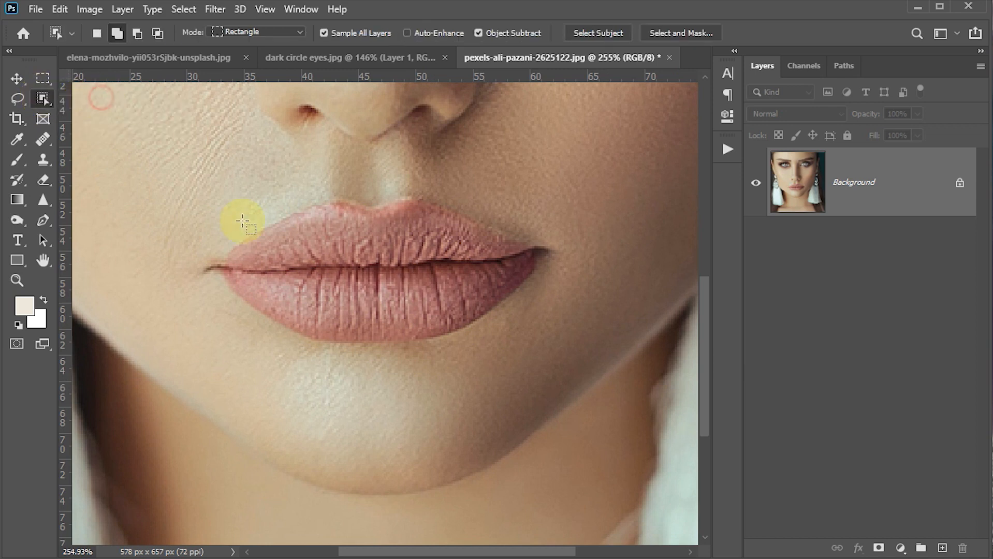
mouse_move(193, 204)
mouse_down()
mouse_move(348, 299)
mouse_move(563, 334)
mouse_move(563, 324)
mouse_move(571, 349)
mouse_up()
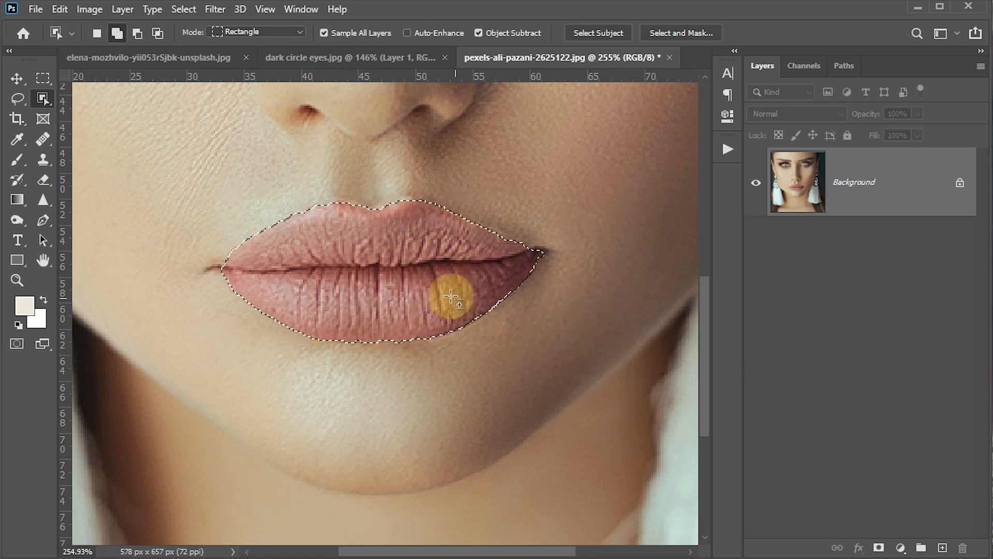
Step: Extend the lip selection to both corners of the mouth with the Quick Selection Tool
right_click(44, 103)
click(114, 113)
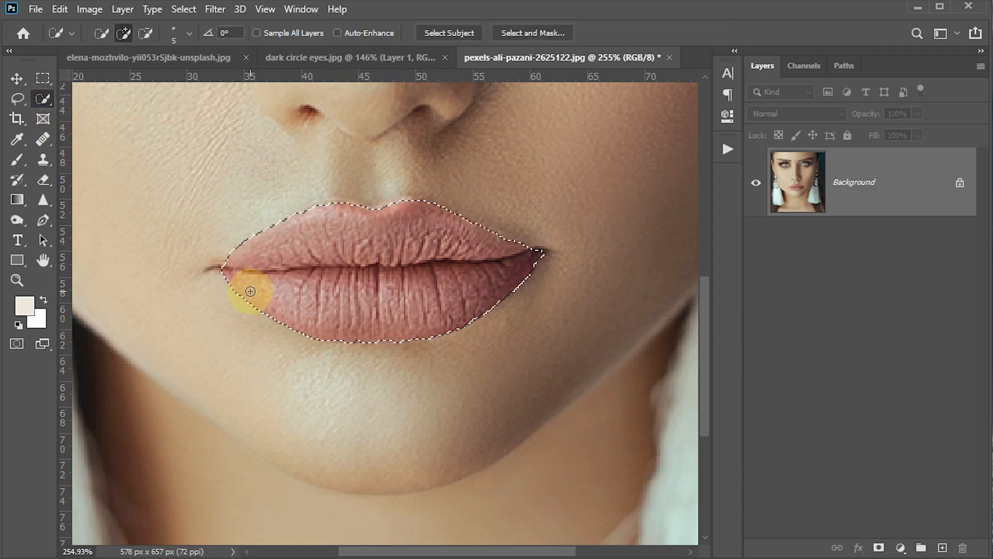
scroll(251, 291, up, 3)
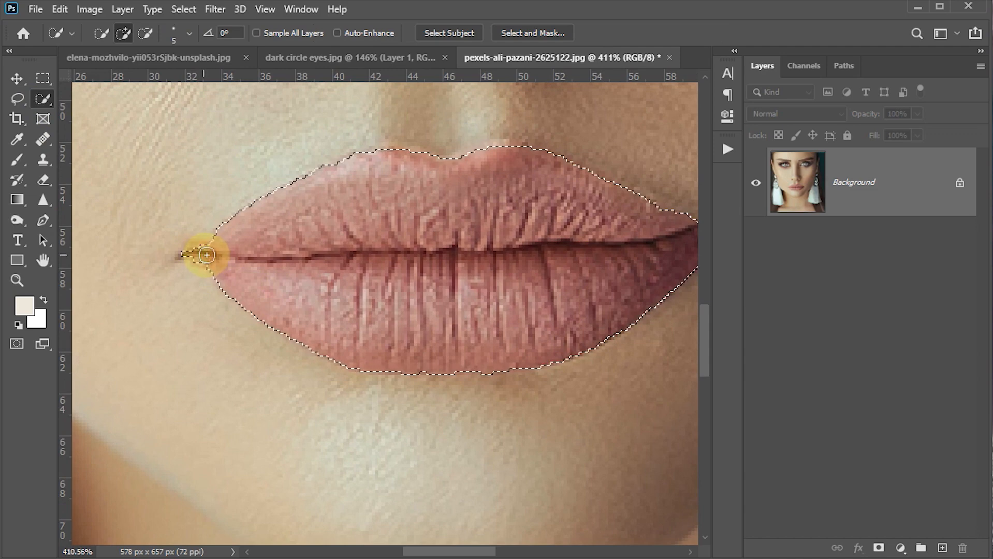
drag(520, 262, 374, 270)
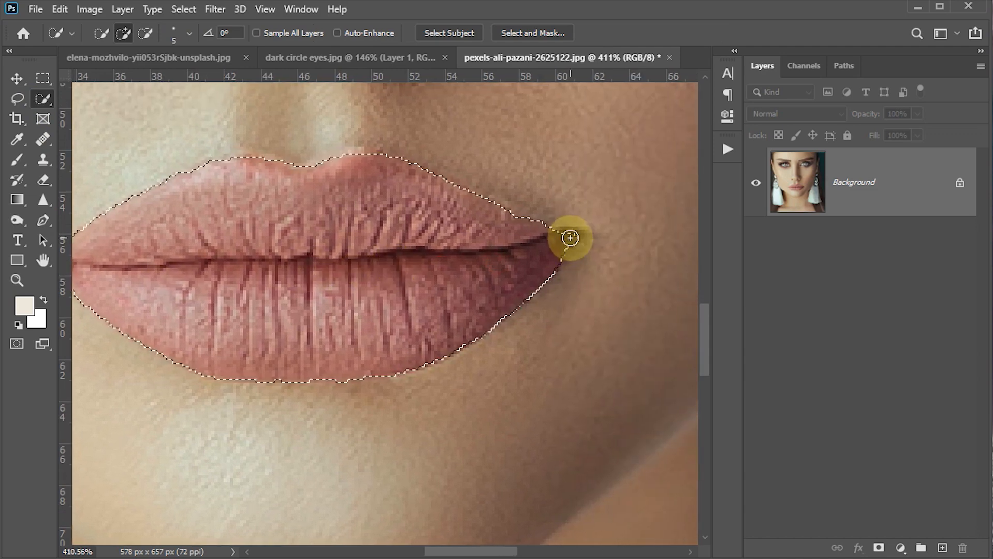
scroll(323, 300, down, 1)
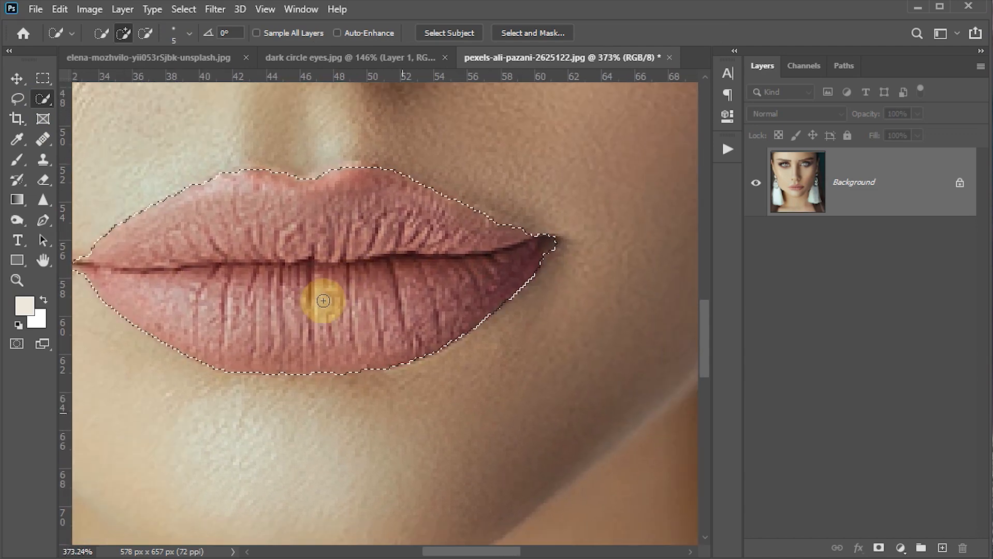
scroll(323, 301, down, 3)
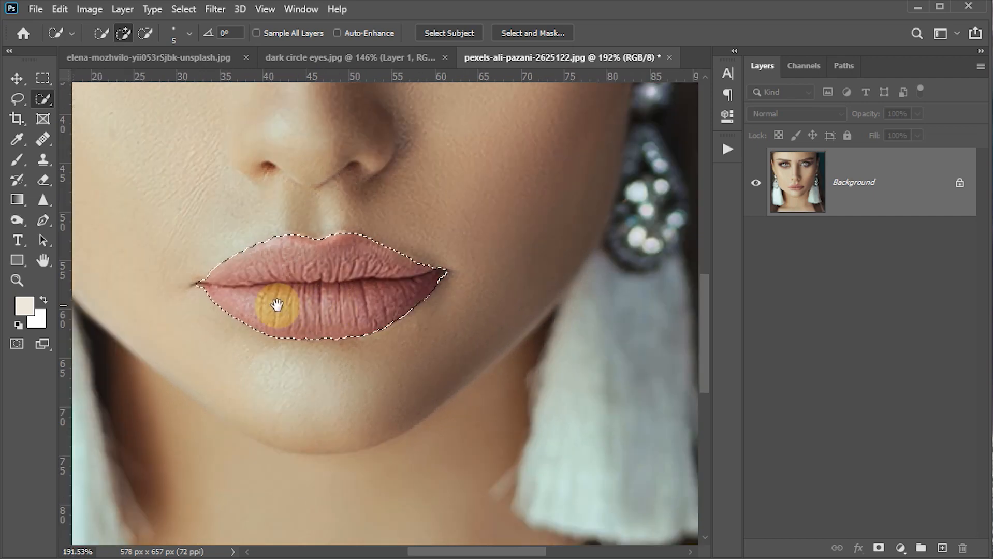
drag(277, 306, 329, 304)
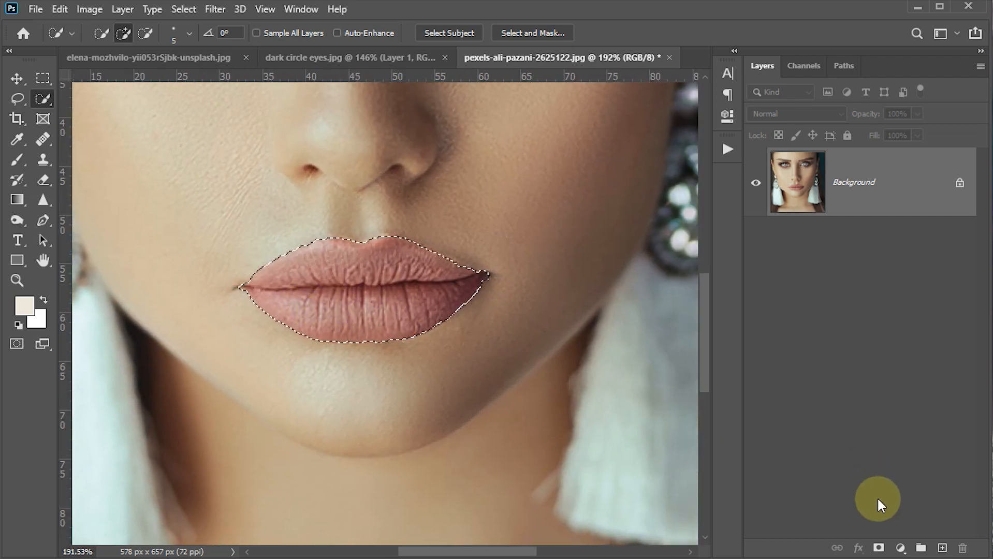
Step: Add a Solid Color fill layer over the selected lips in a bright red with hue 0°
click(900, 547)
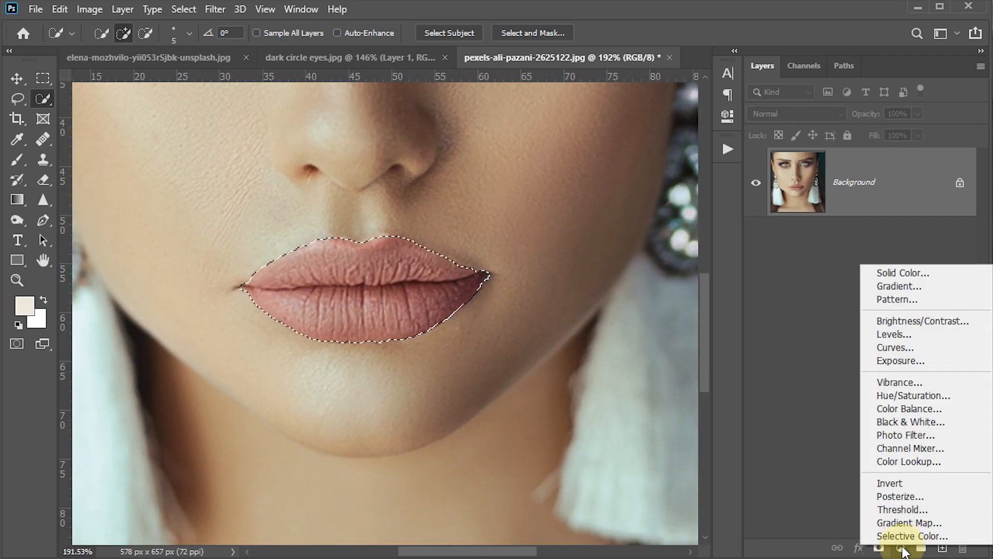
click(894, 273)
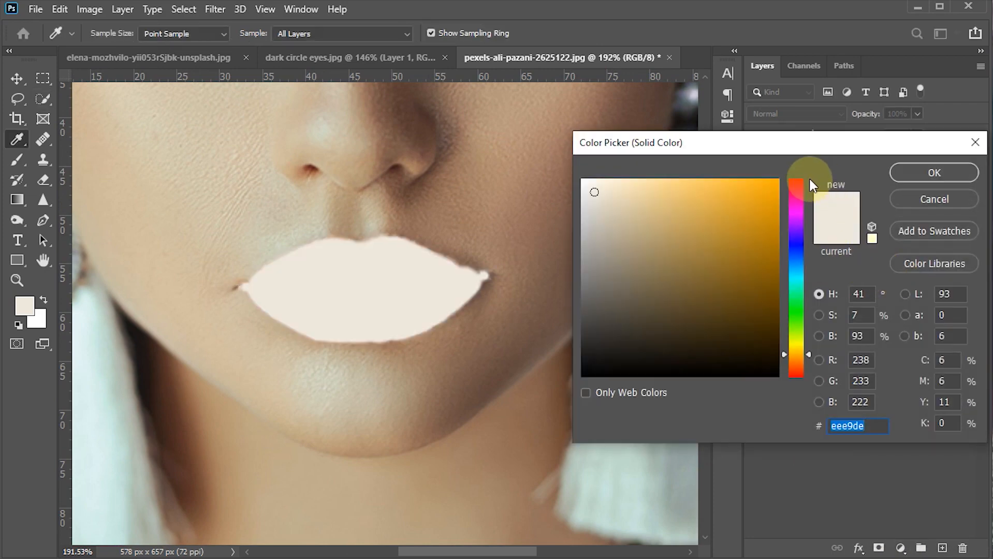
drag(807, 186, 805, 169)
click(721, 194)
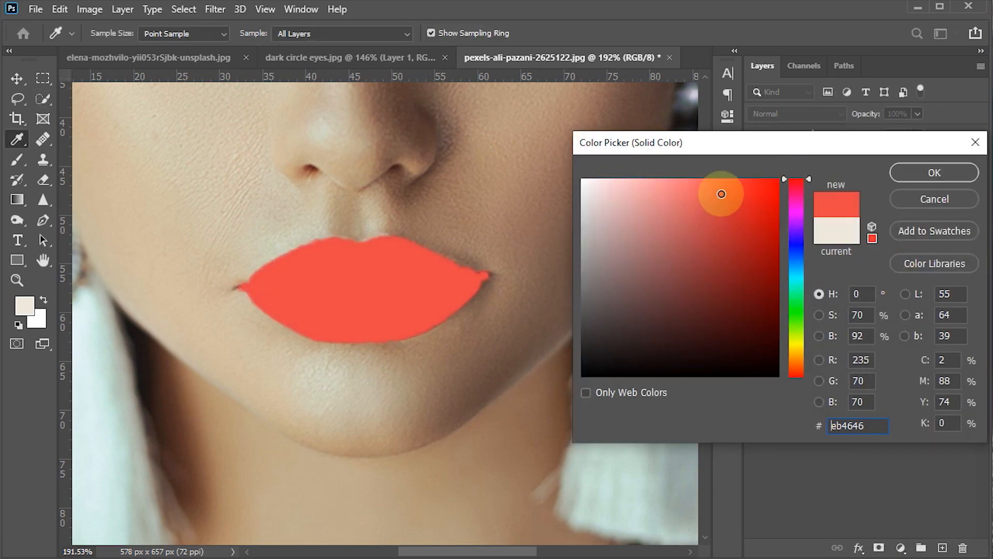
drag(721, 194, 732, 187)
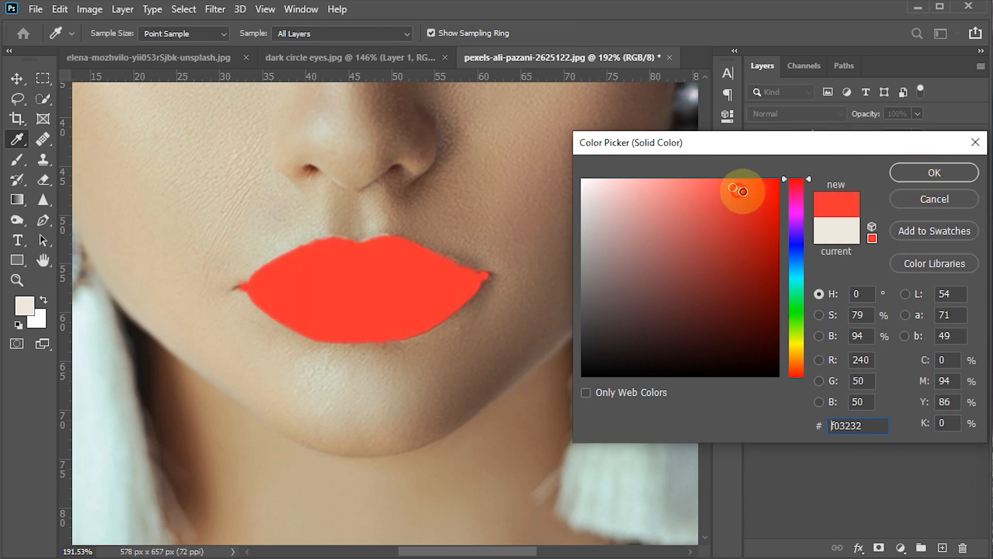
click(742, 191)
click(927, 172)
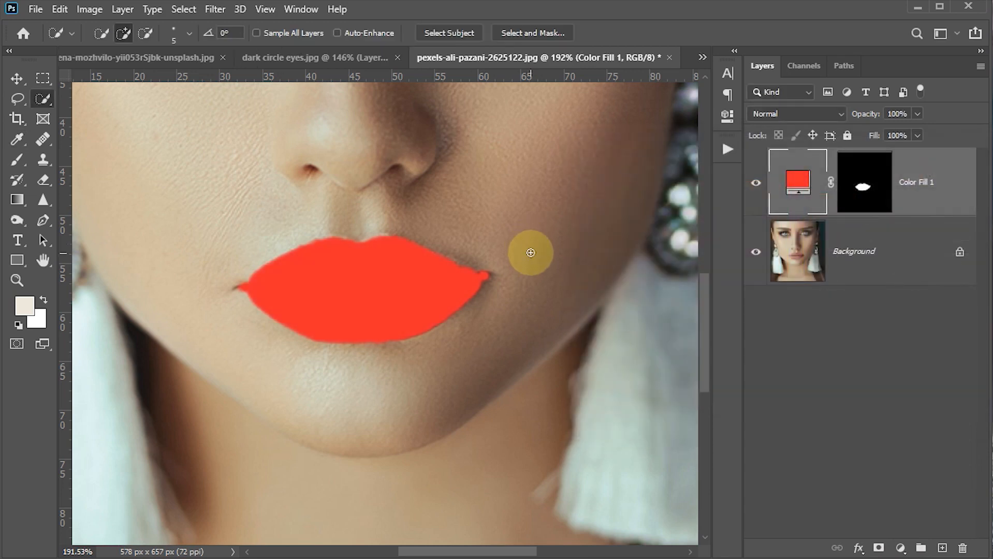
Step: Set the red fill layer's blend mode to Soft Light and switch to the Move tool
click(839, 112)
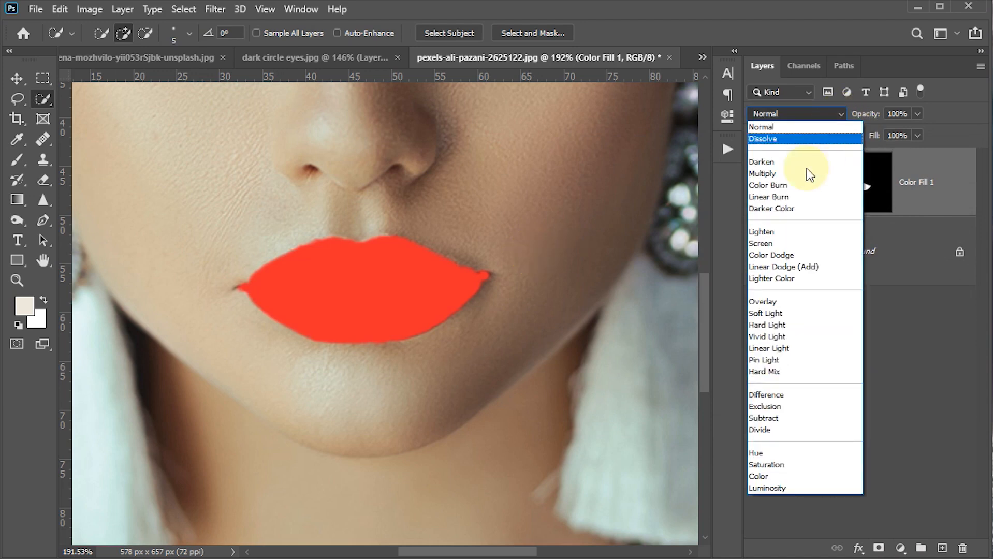
click(768, 313)
key(v)
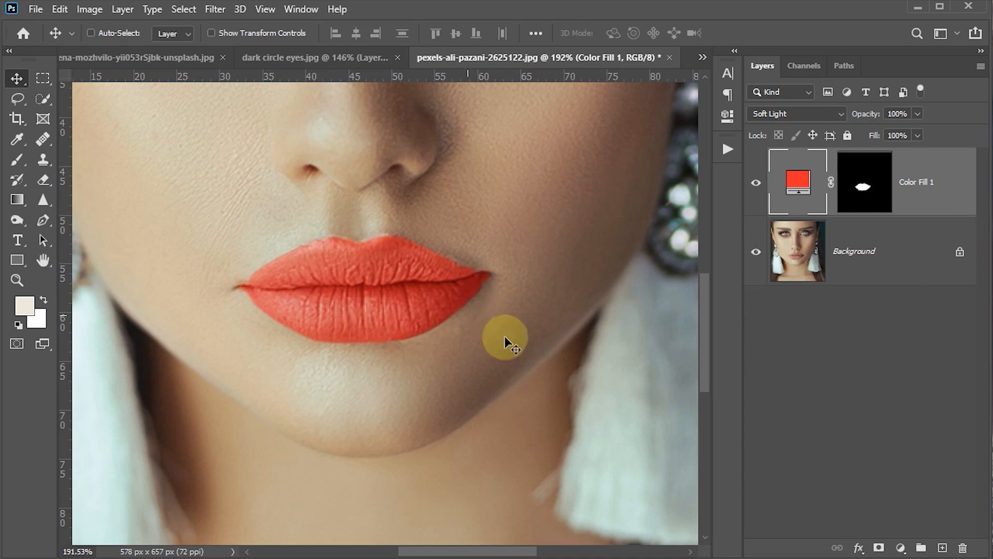
Step: In the red fill layer's blending options, split the Underlying Layer white Blend If slider to 125 / 168 for Gray and apply it
double_click(947, 199)
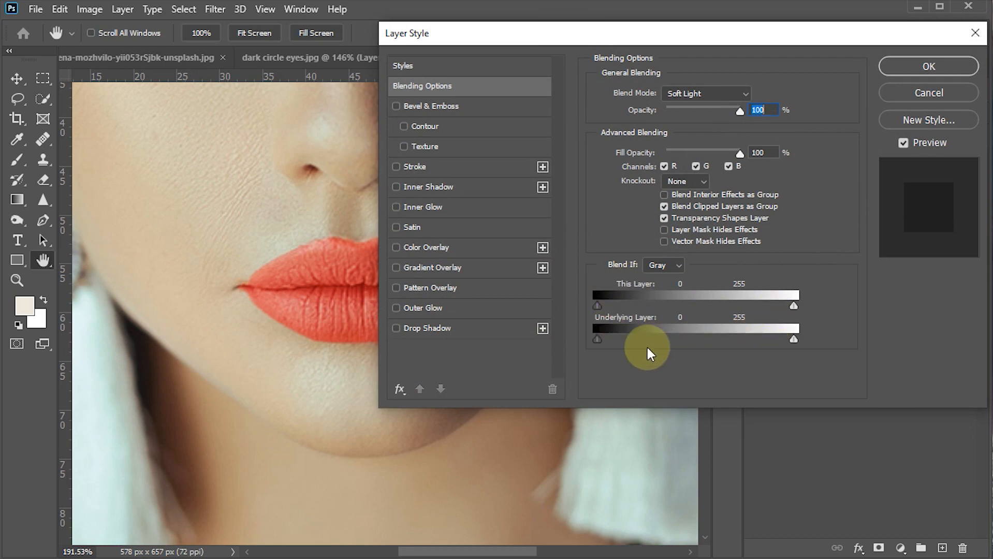
drag(521, 38, 639, 26)
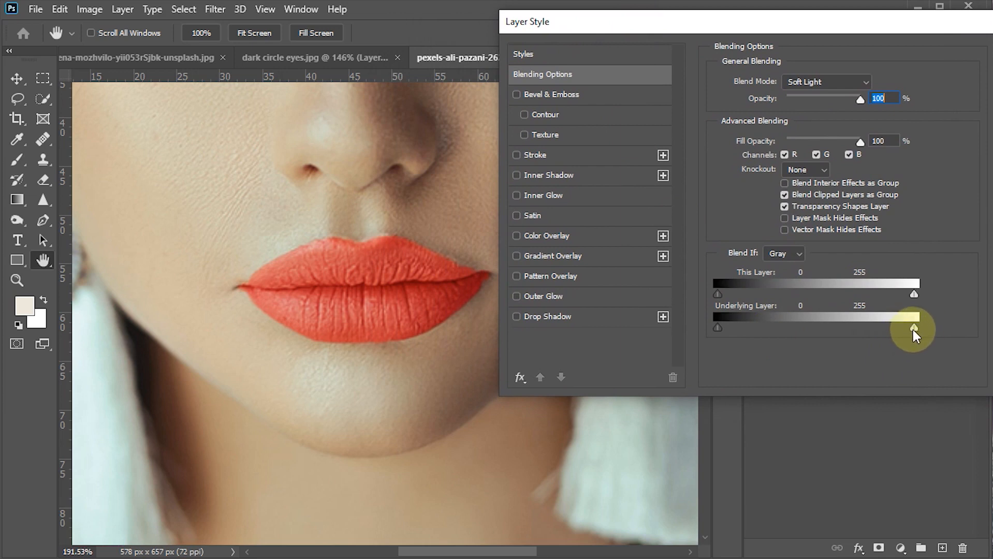
drag(913, 329, 903, 329)
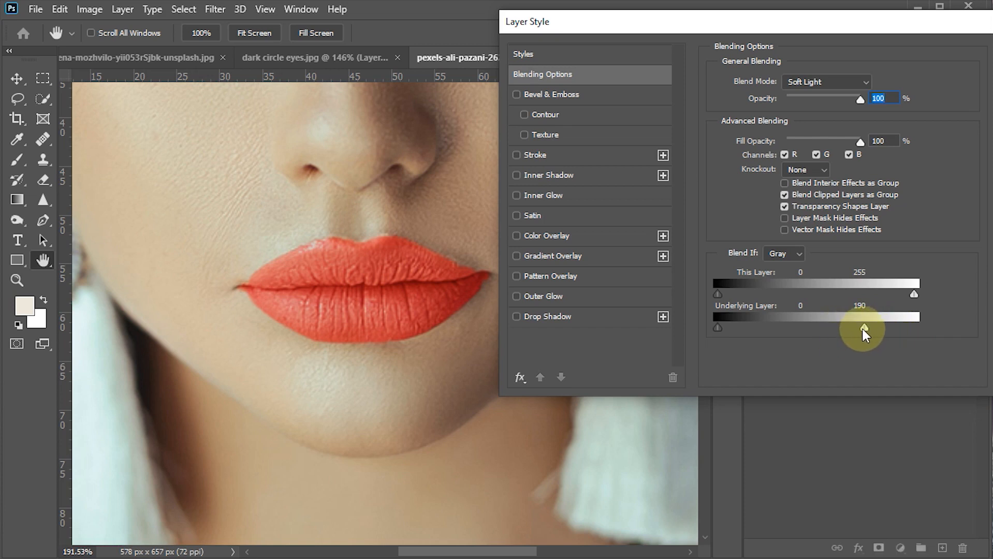
drag(862, 329, 854, 326)
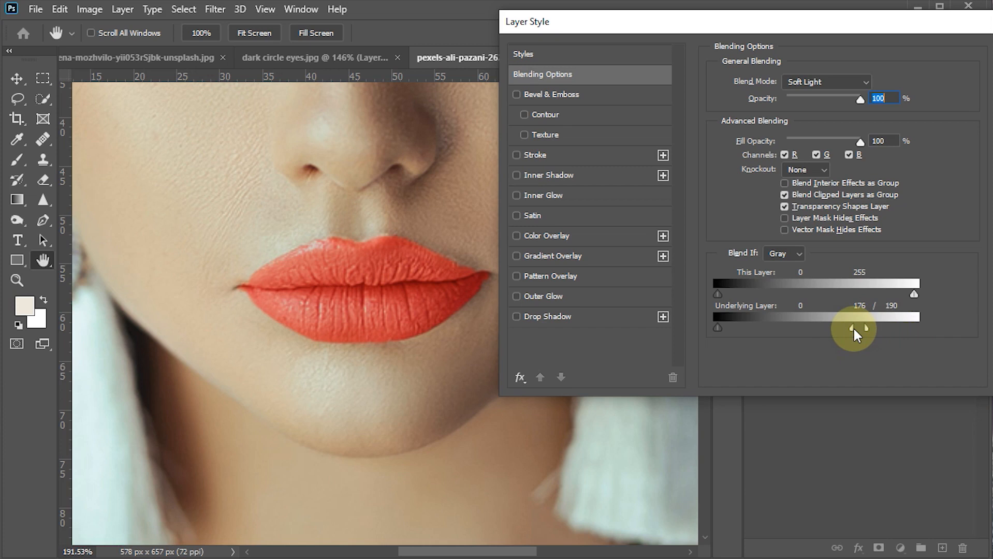
mouse_move(834, 329)
mouse_down()
mouse_move(767, 329)
mouse_move(855, 329)
mouse_move(824, 335)
mouse_up()
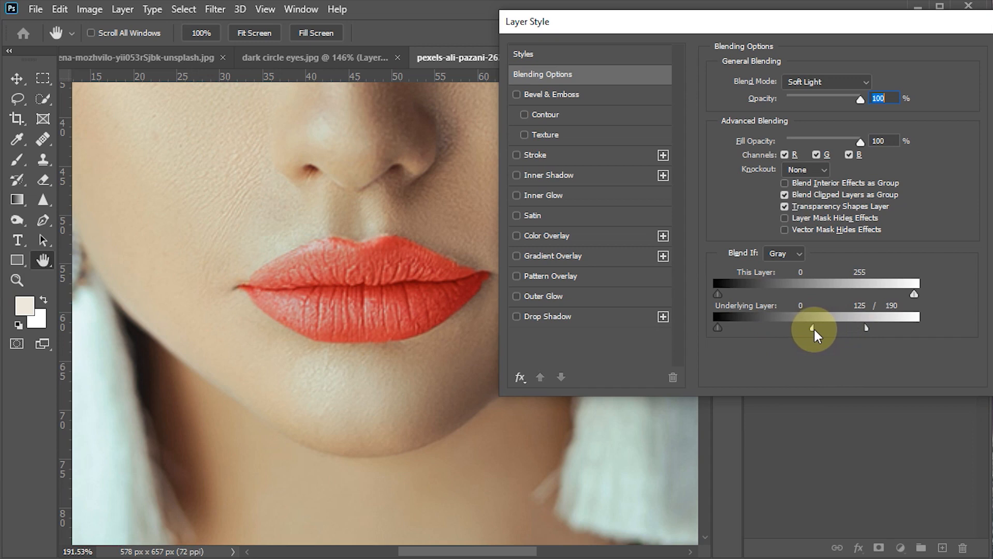
drag(865, 327, 847, 329)
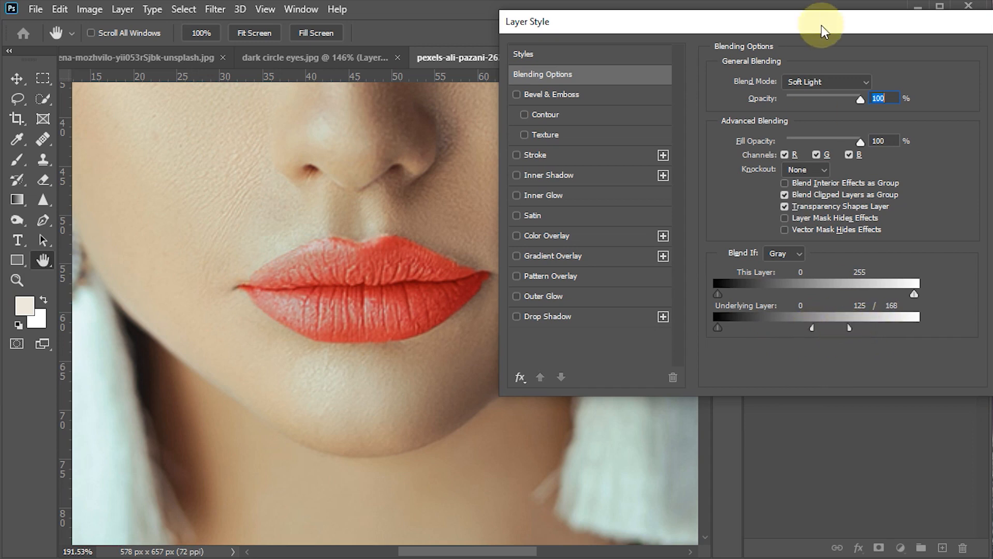
drag(824, 25, 768, 32)
click(972, 64)
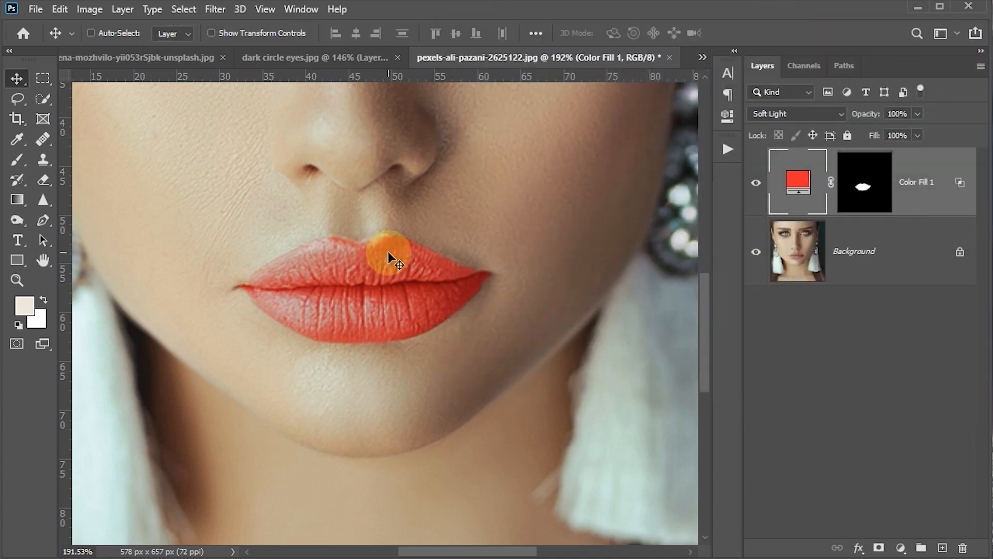
Step: Recolor the lips by changing the solid color fill layer from red to a medium-dark bluish purple
key(ctrl)
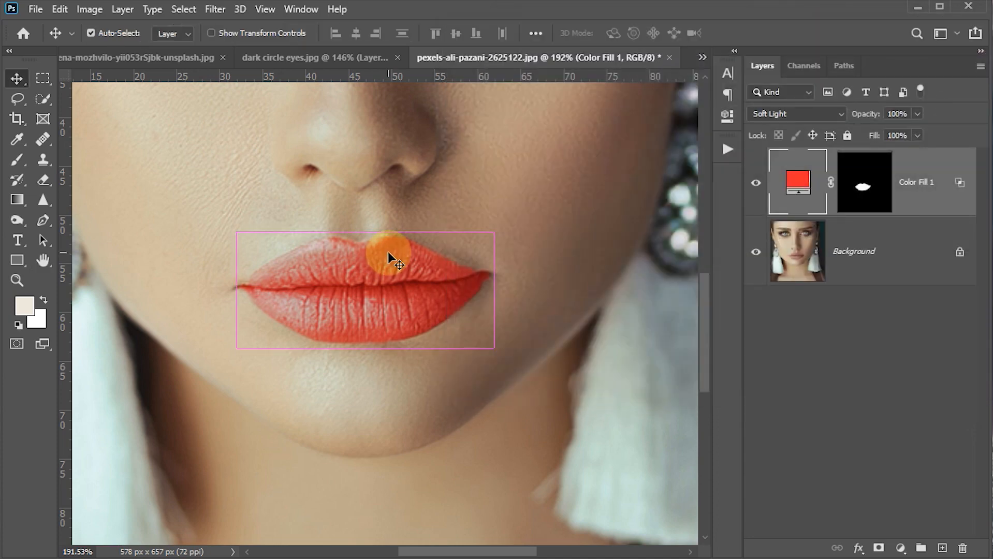
key(ctrl+0)
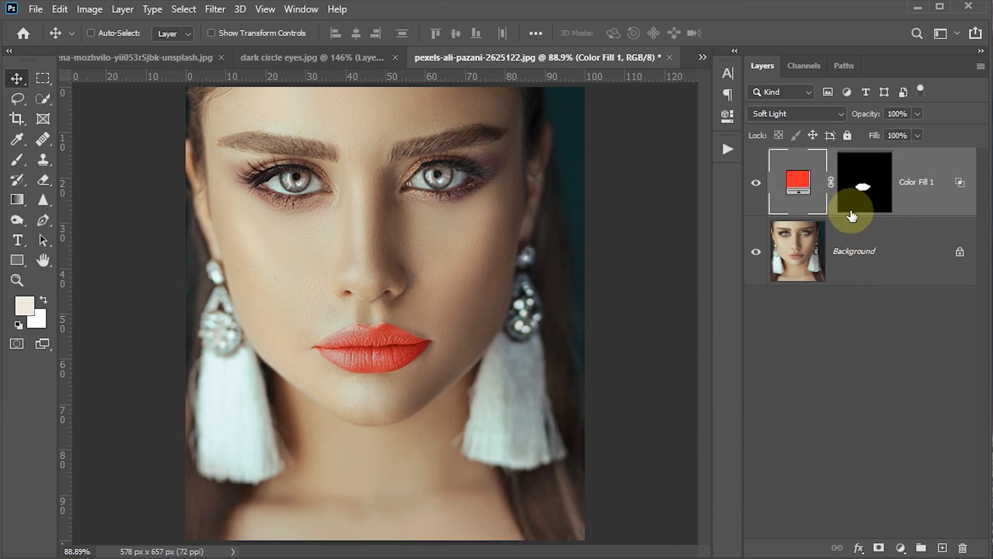
double_click(799, 186)
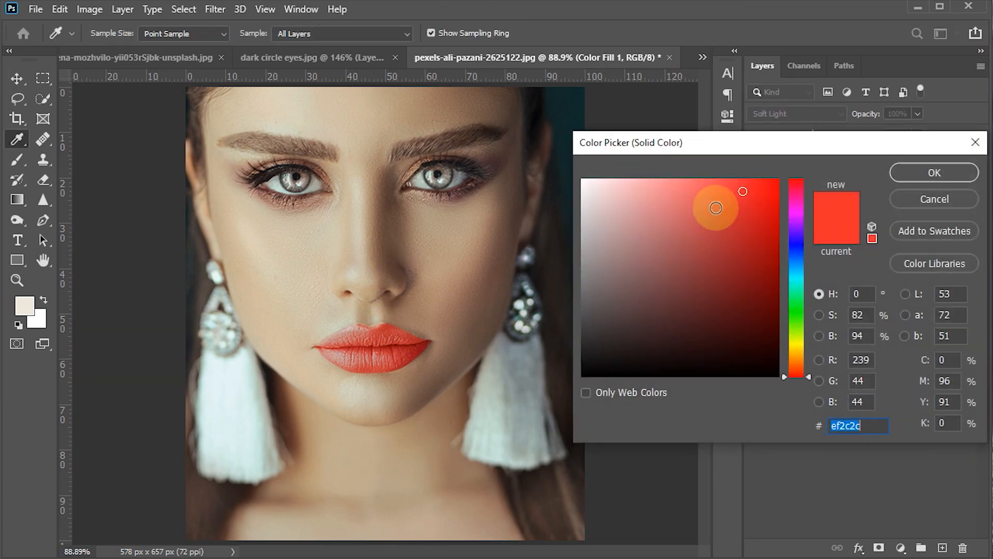
mouse_move(742, 191)
mouse_down()
mouse_move(720, 216)
mouse_move(720, 252)
mouse_up()
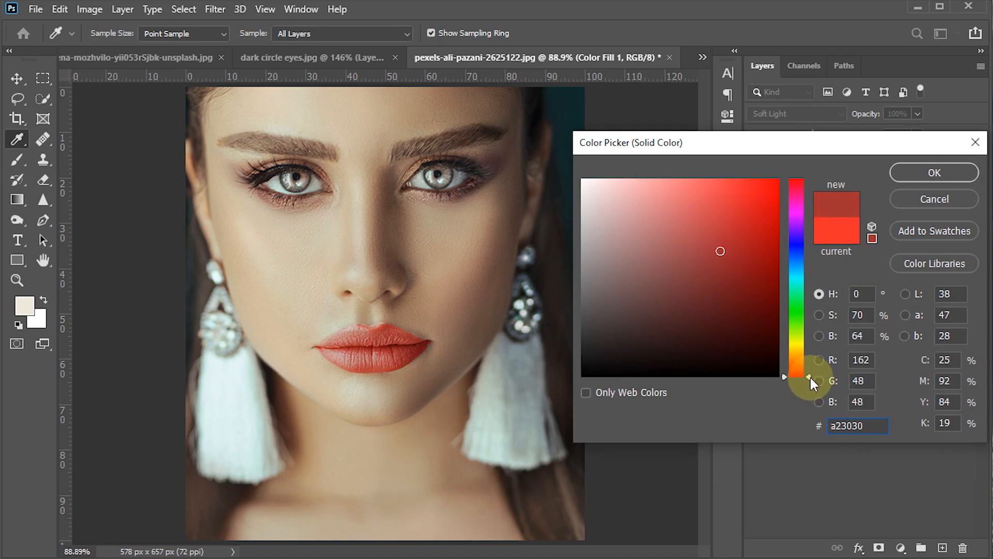
mouse_move(809, 376)
mouse_down()
mouse_move(811, 183)
mouse_move(814, 224)
mouse_up()
drag(746, 243, 730, 245)
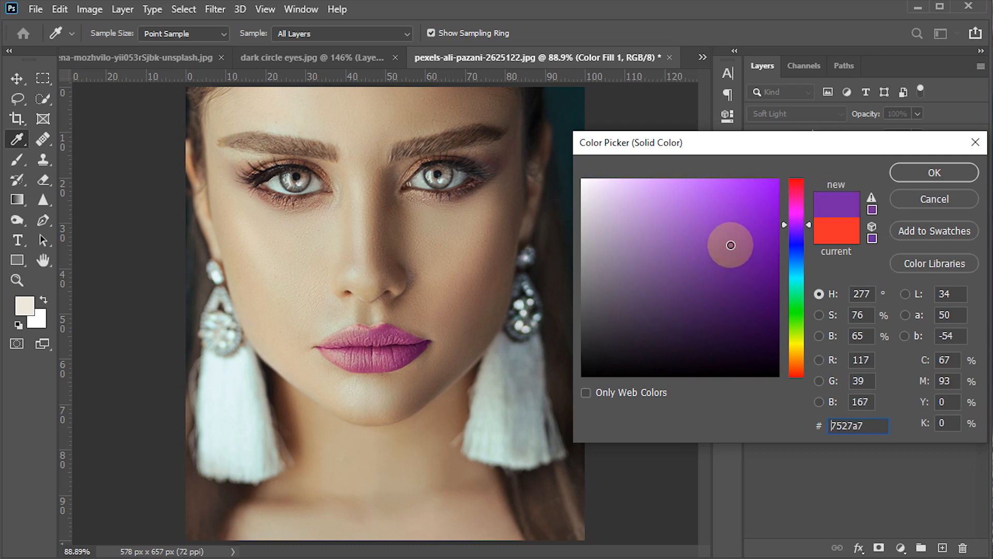
drag(807, 222, 810, 230)
click(919, 171)
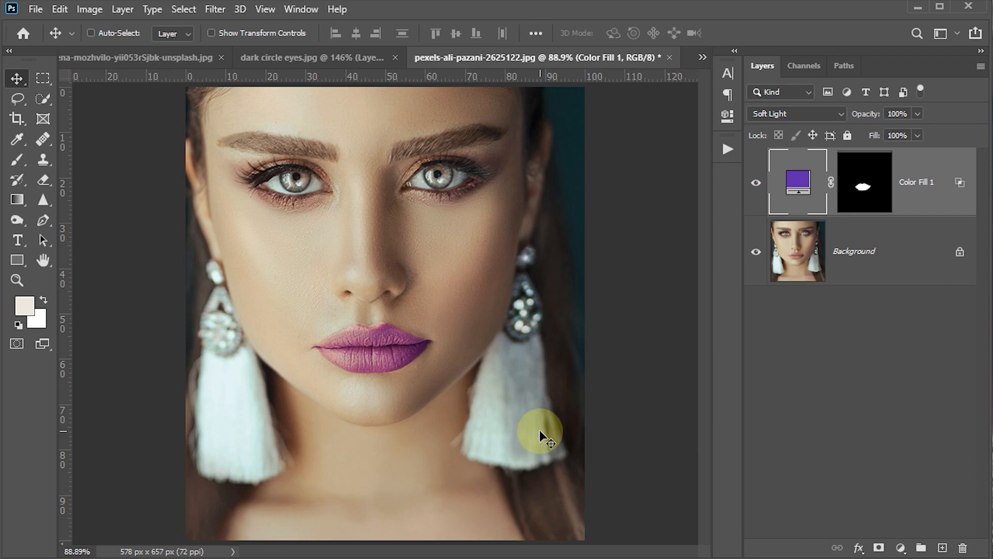
key(z)
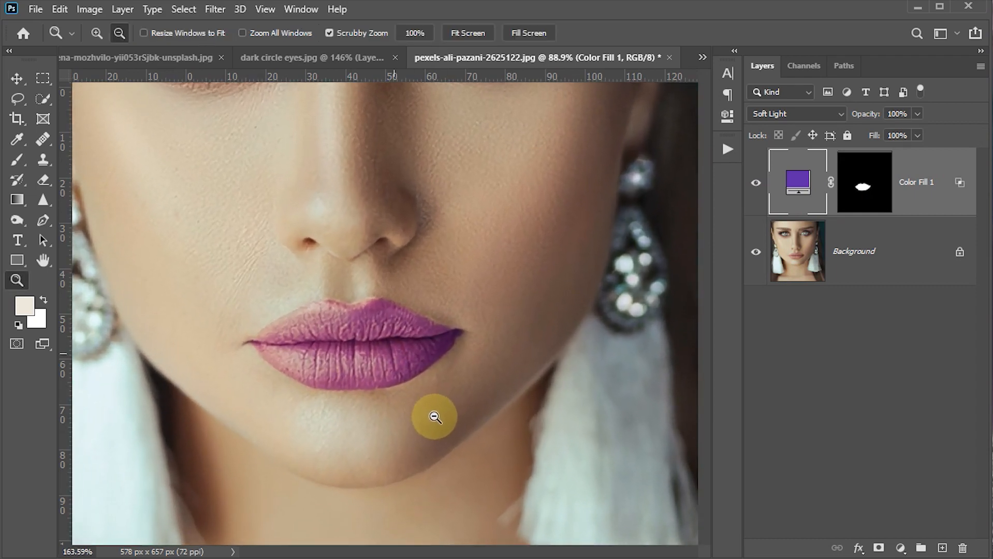